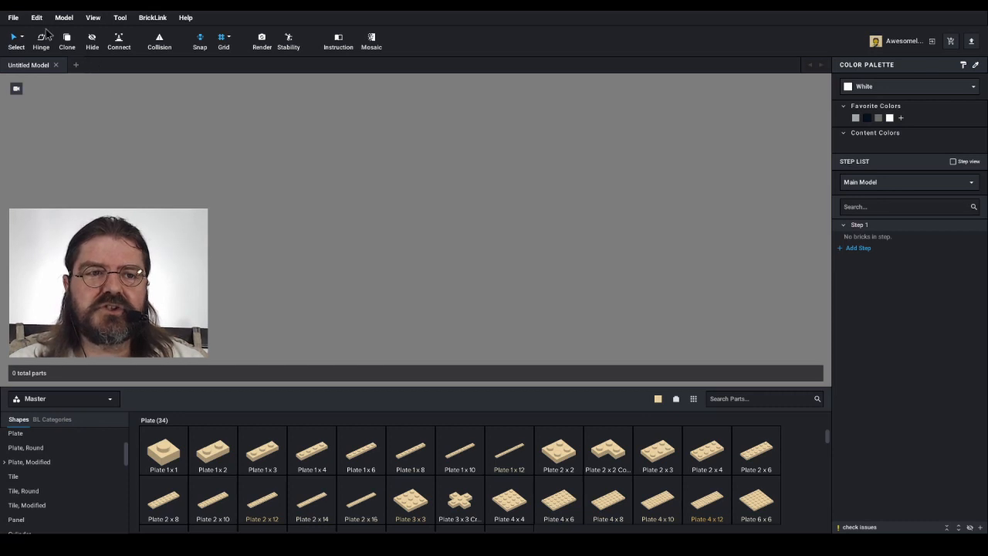
pyautogui.click(14, 18)
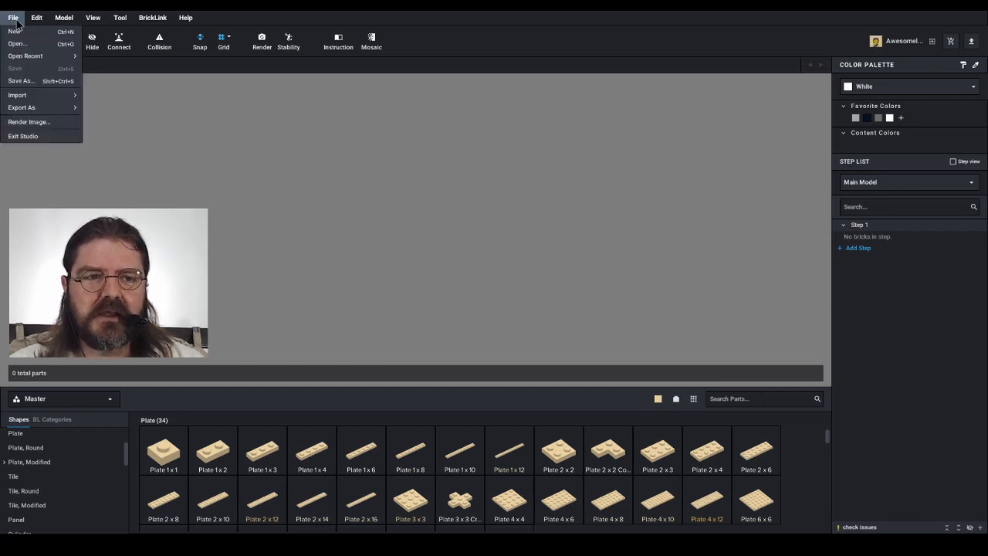
pyautogui.moveTo(52, 96)
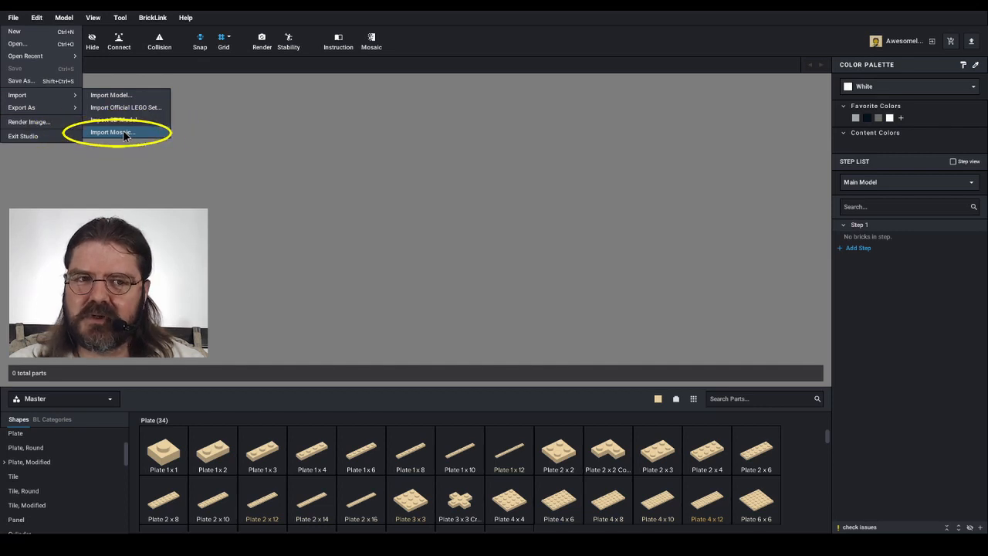
pyautogui.click(413, 50)
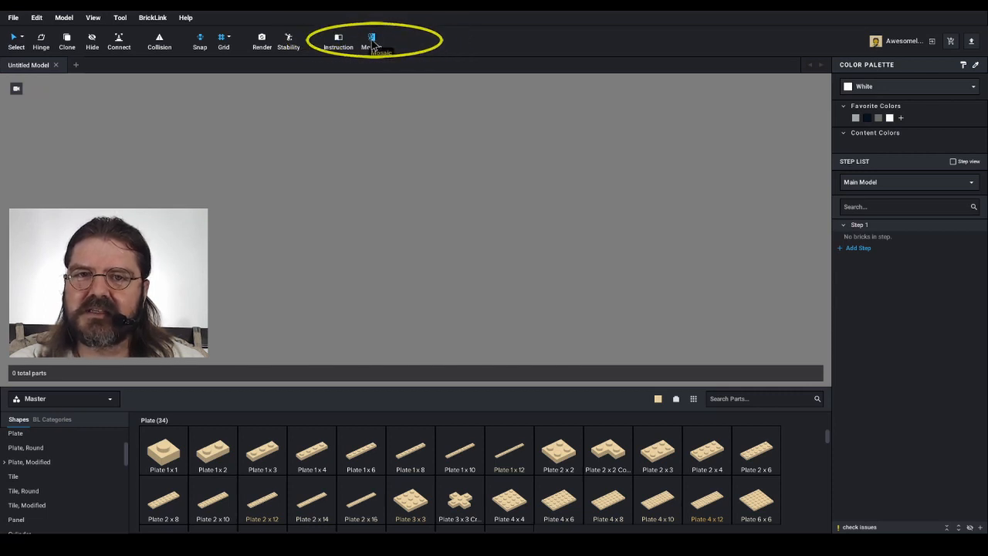
# Open the Mosaic tool and choose the pow image as the mosaic source
pyautogui.click(372, 40)
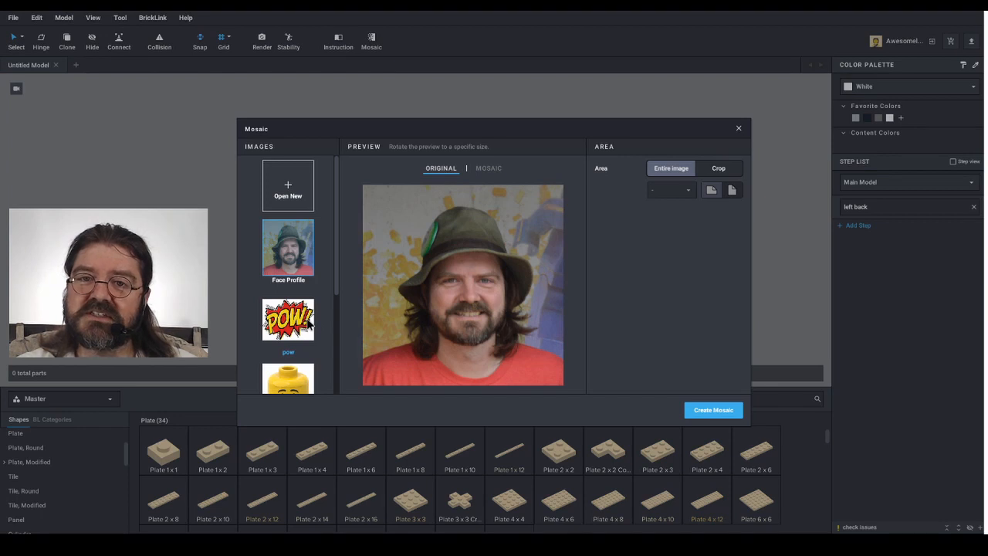
pyautogui.click(310, 322)
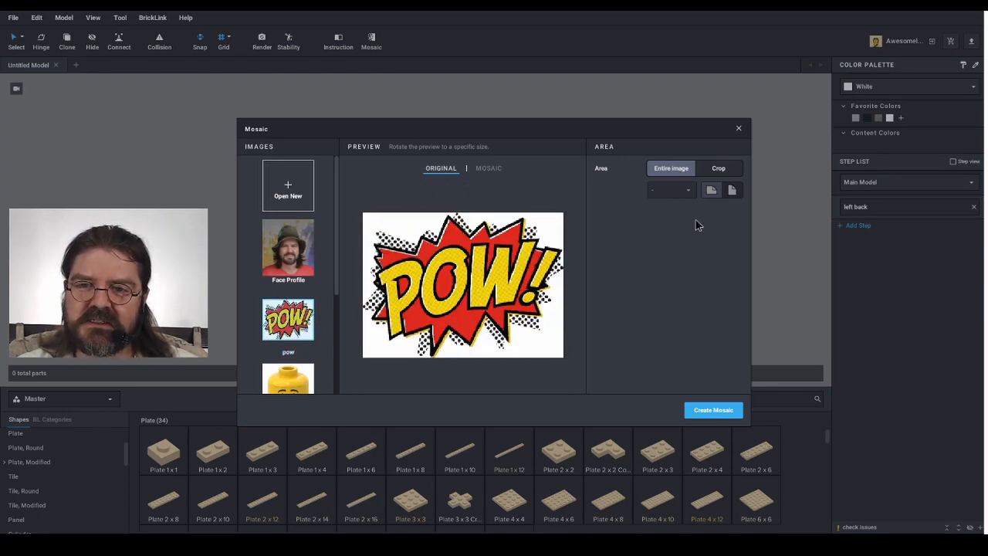
# Try cropping the pow image with a Custom aspect ratio and adjust the crop frame over the artwork
pyautogui.click(718, 169)
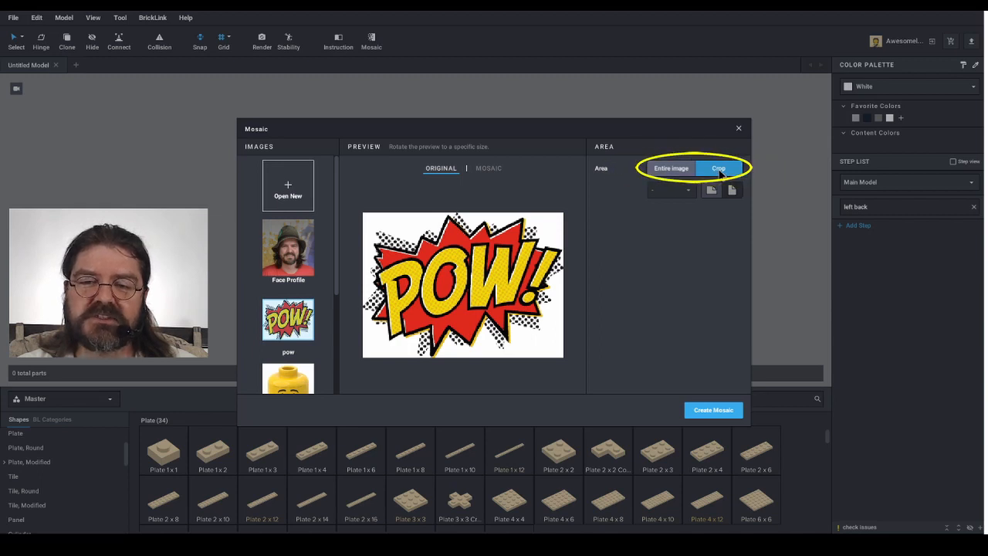
pyautogui.click(670, 168)
pyautogui.click(719, 168)
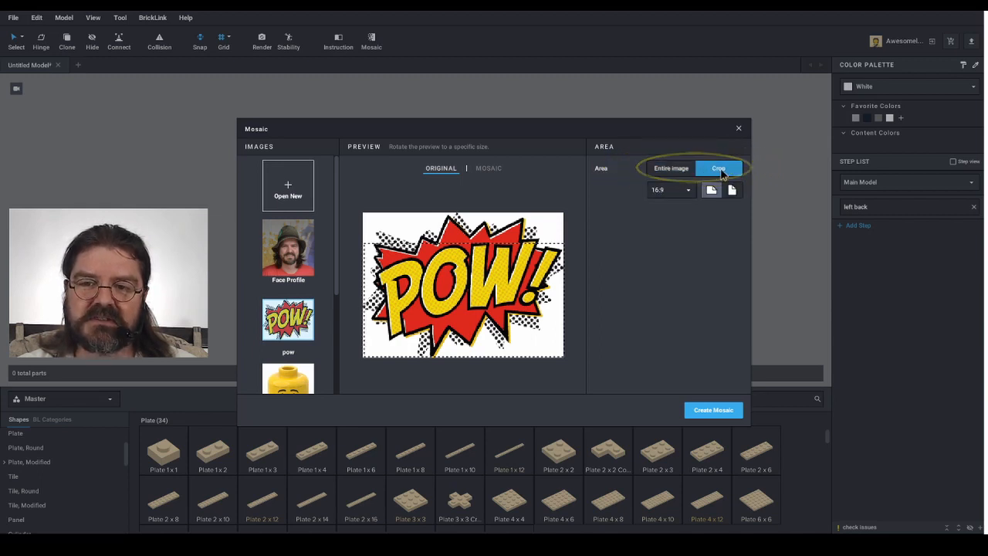
pyautogui.click(689, 194)
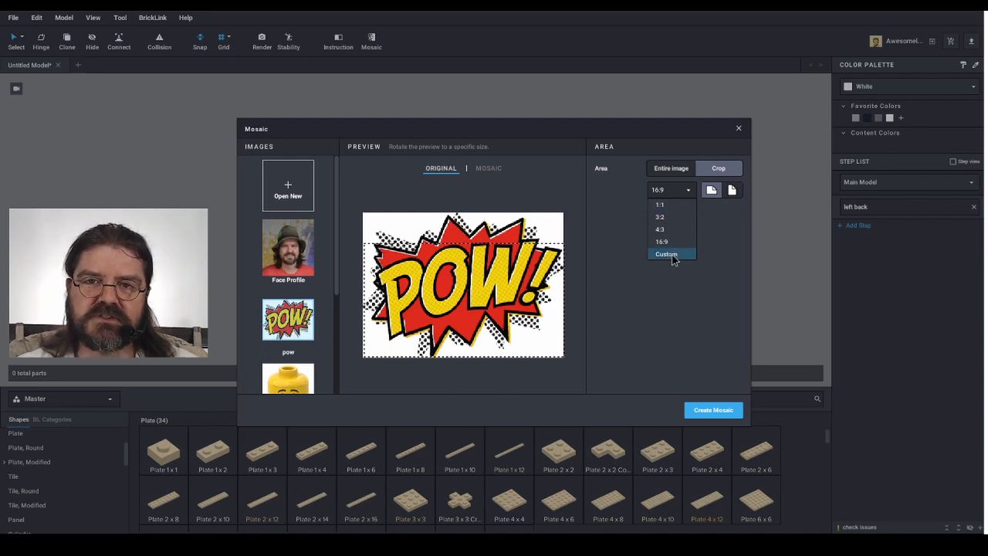
pyautogui.click(551, 244)
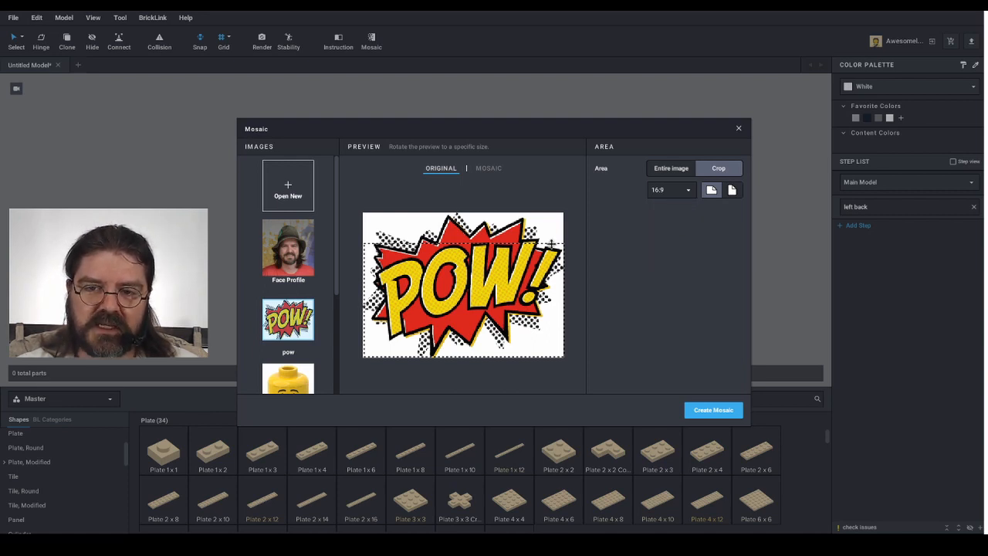
pyautogui.click(689, 195)
pyautogui.click(667, 254)
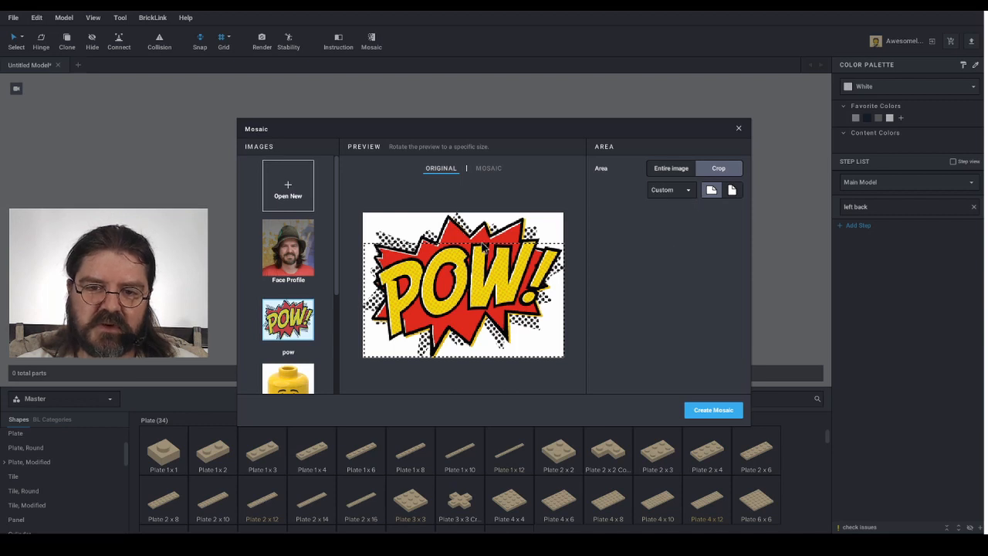
pyautogui.moveTo(480, 241)
pyautogui.mouseDown()
pyautogui.moveTo(486, 207)
pyautogui.moveTo(487, 243)
pyautogui.mouseUp()
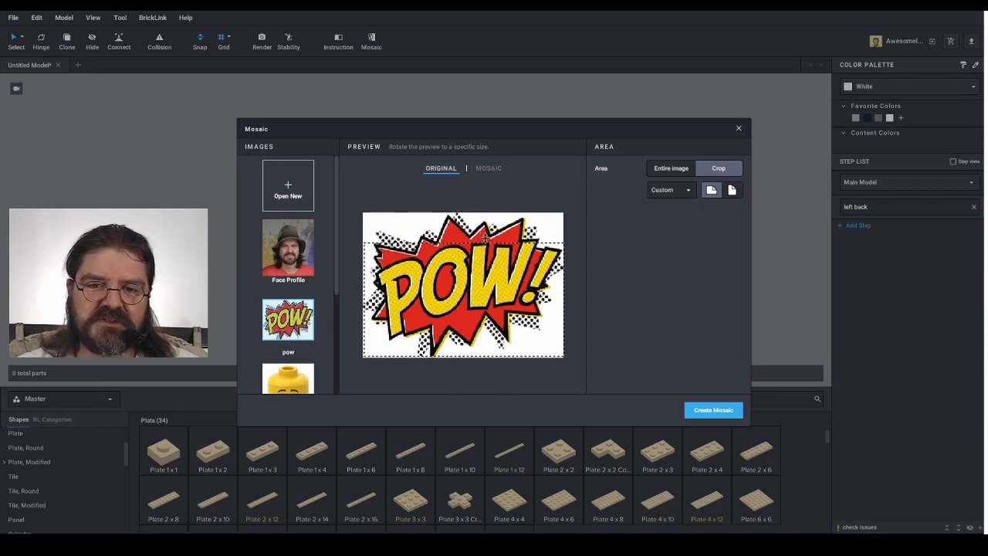
# Try a 16:9 crop of the pow image, switching it to portrait 9:16 and back to landscape
pyautogui.click(687, 189)
pyautogui.click(665, 242)
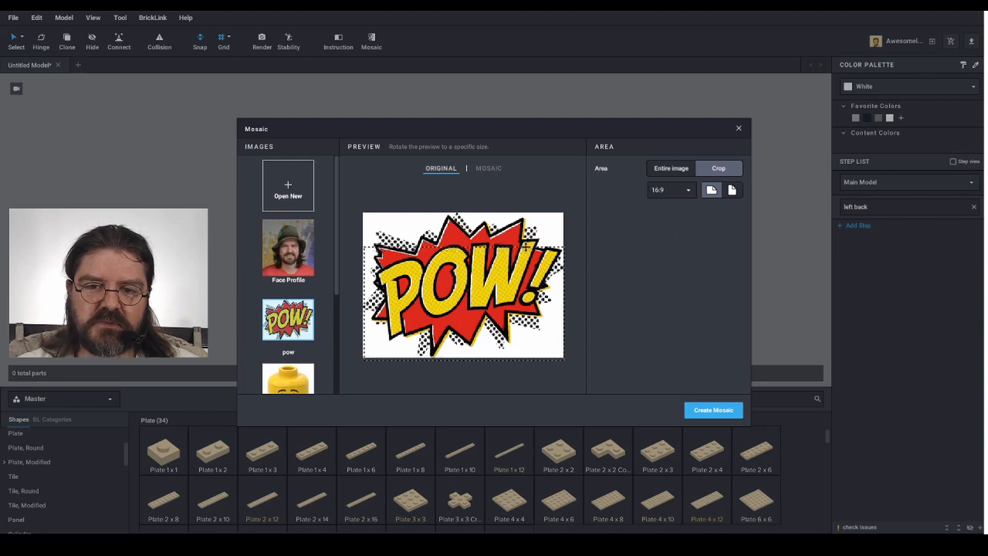
pyautogui.moveTo(525, 245); pyautogui.dragTo(548, 234)
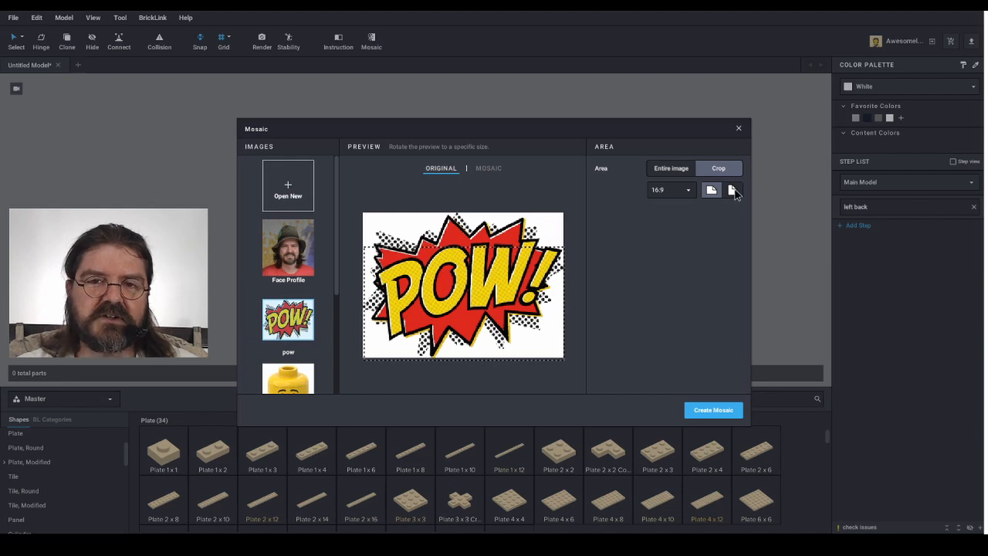
pyautogui.click(732, 191)
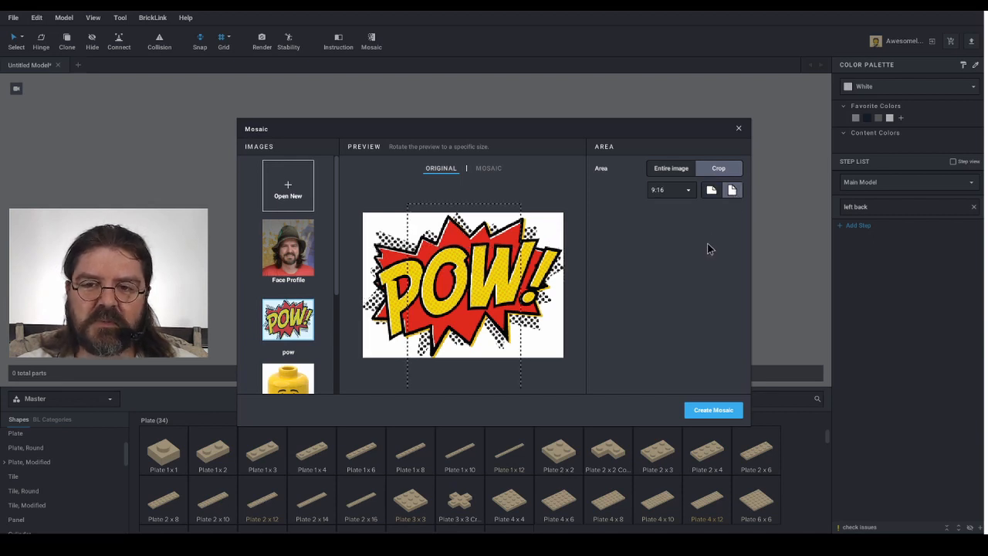
pyautogui.click(710, 189)
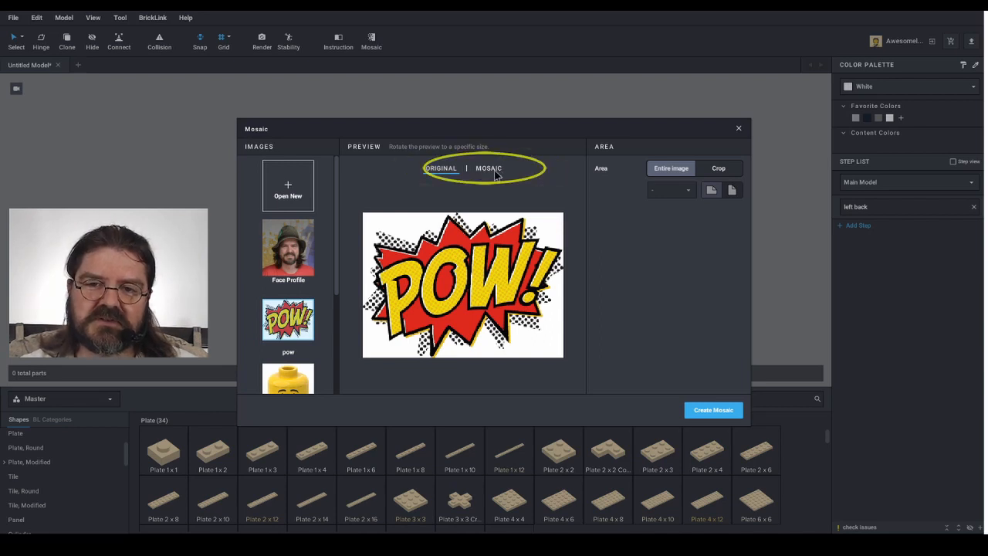
# Create the mosaic preview of the entire pow image and set its brick type to Plate
pyautogui.click(495, 174)
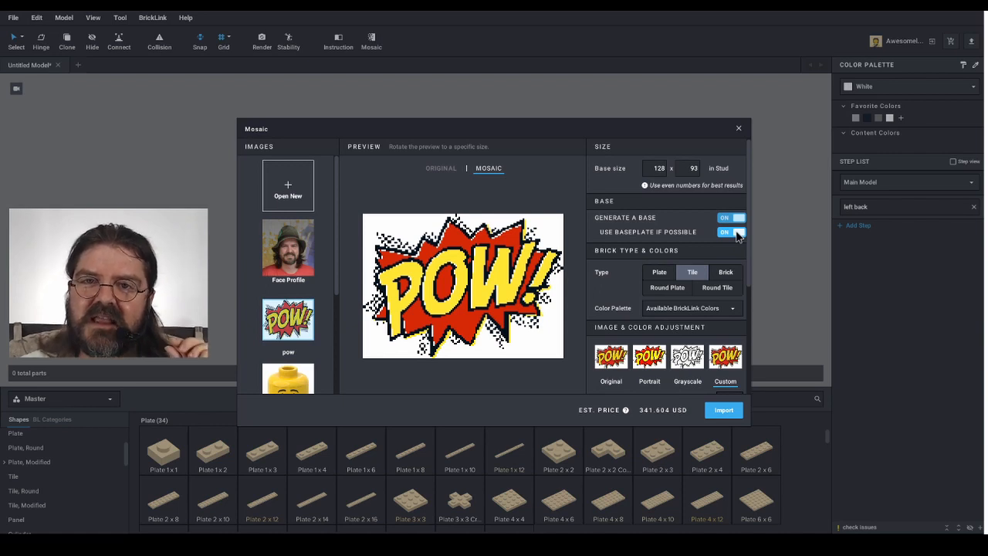
pyautogui.scroll(-1, 695, 239)
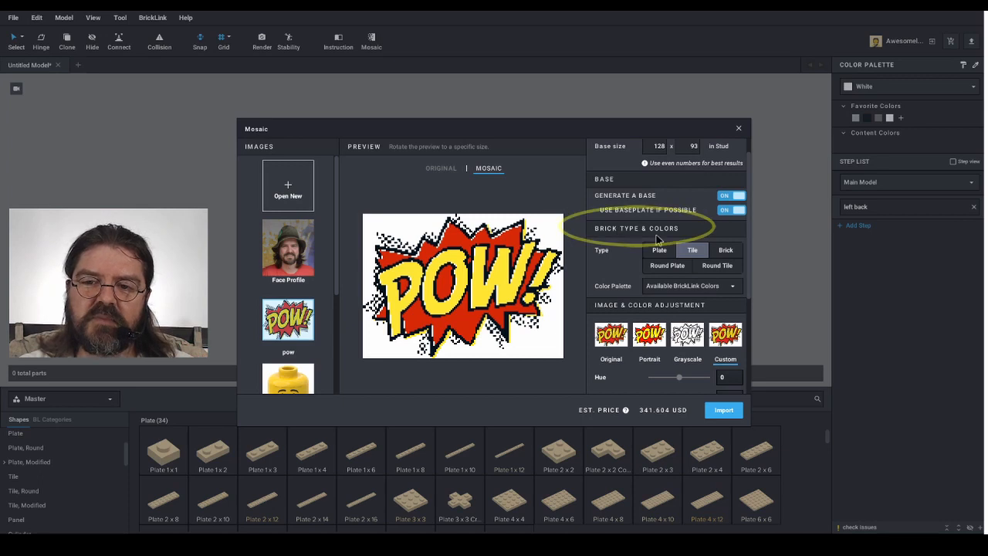
pyautogui.click(659, 251)
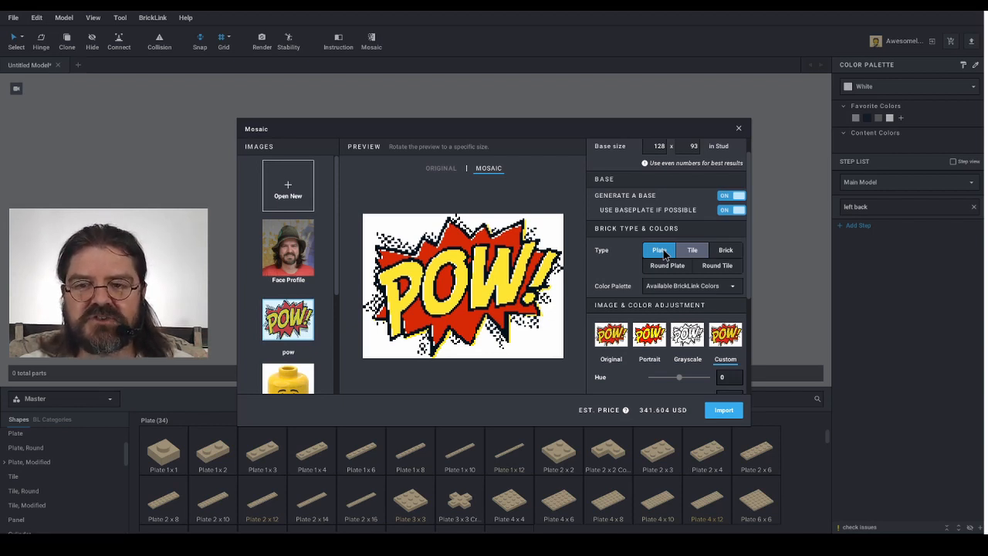
pyautogui.click(692, 251)
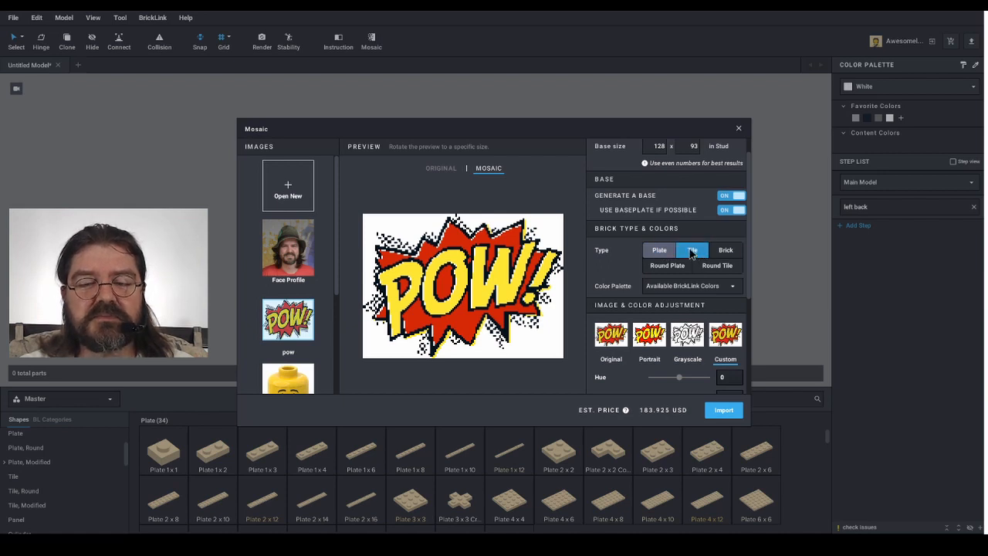
pyautogui.click(725, 250)
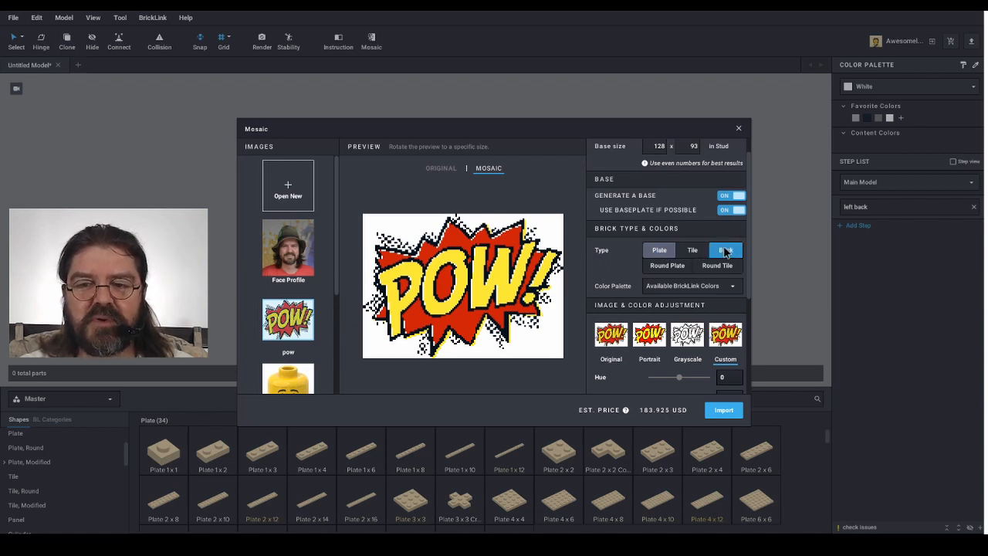
pyautogui.click(670, 266)
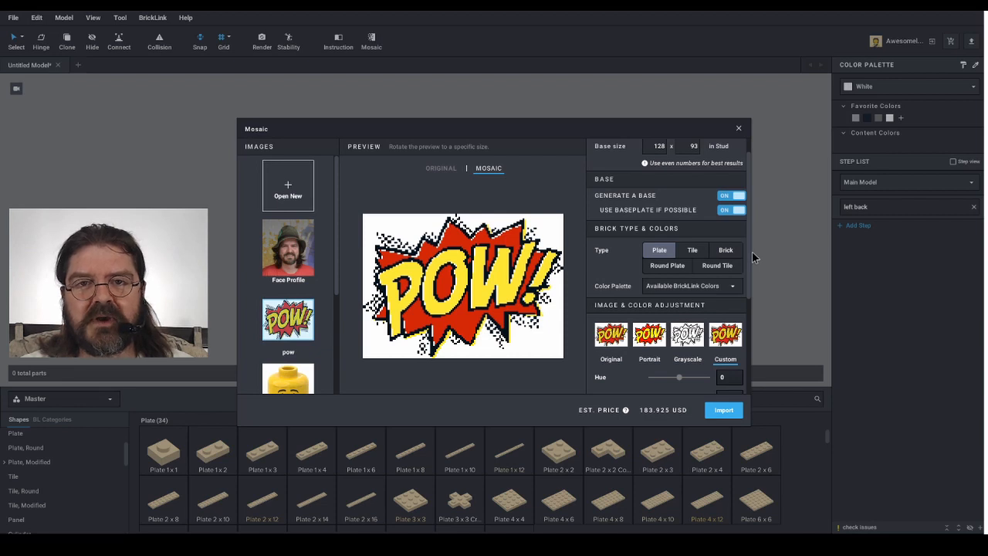
# Try the round part types for the mosaic and set the brick type to Brick
pyautogui.click(692, 252)
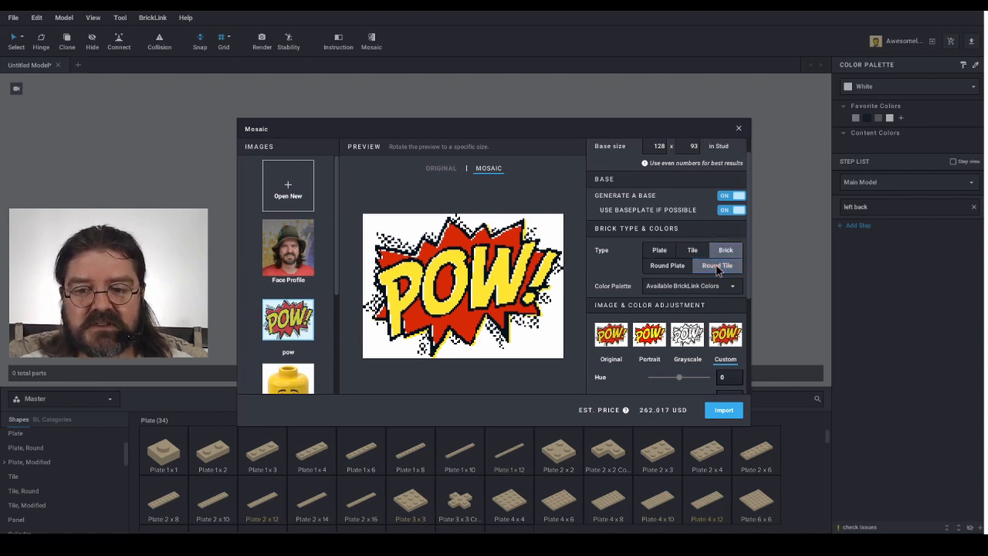
pyautogui.click(668, 266)
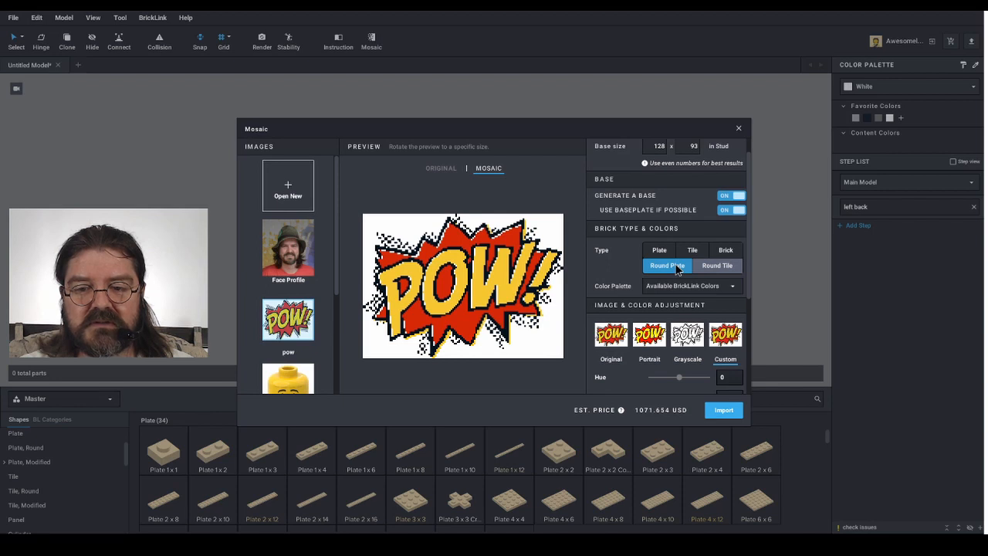
pyautogui.click(711, 267)
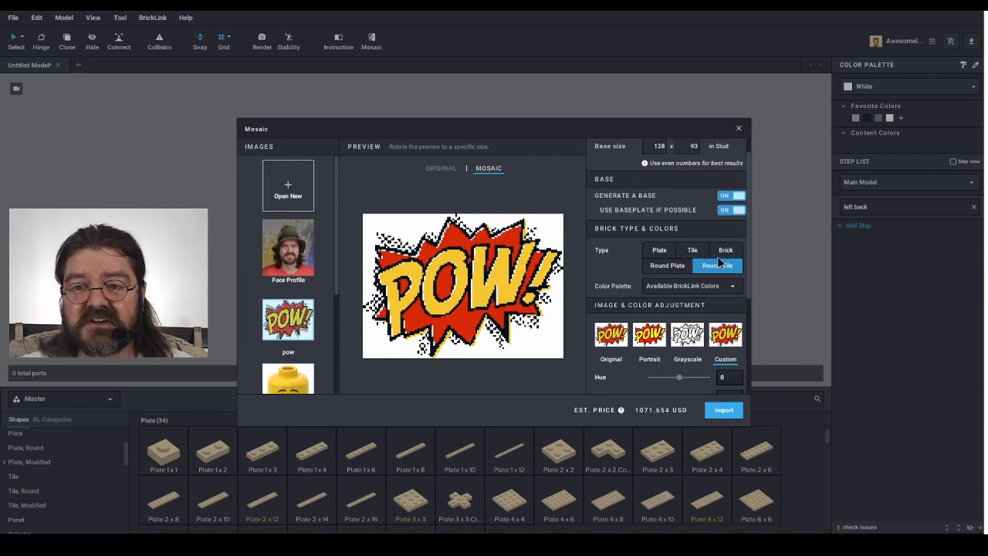
pyautogui.click(725, 251)
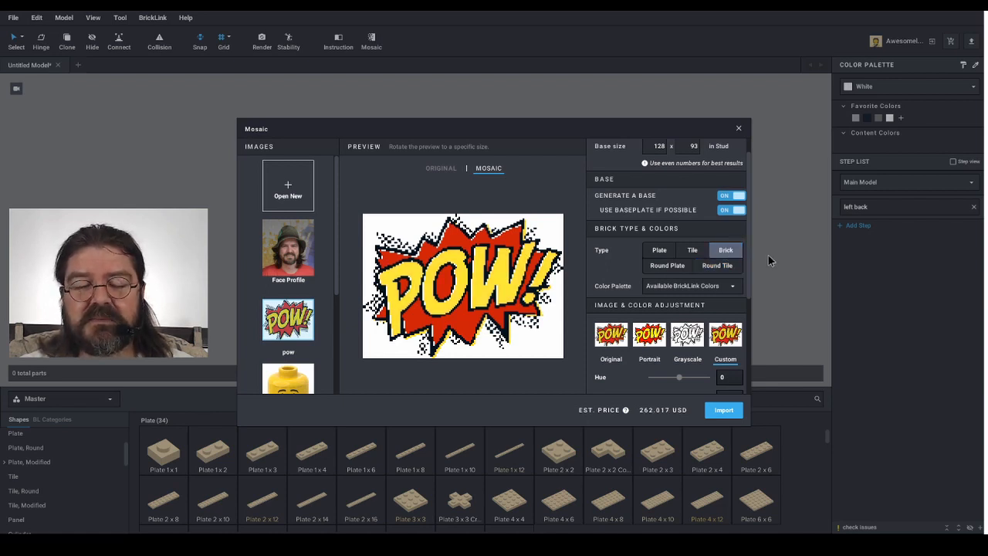
pyautogui.click(658, 249)
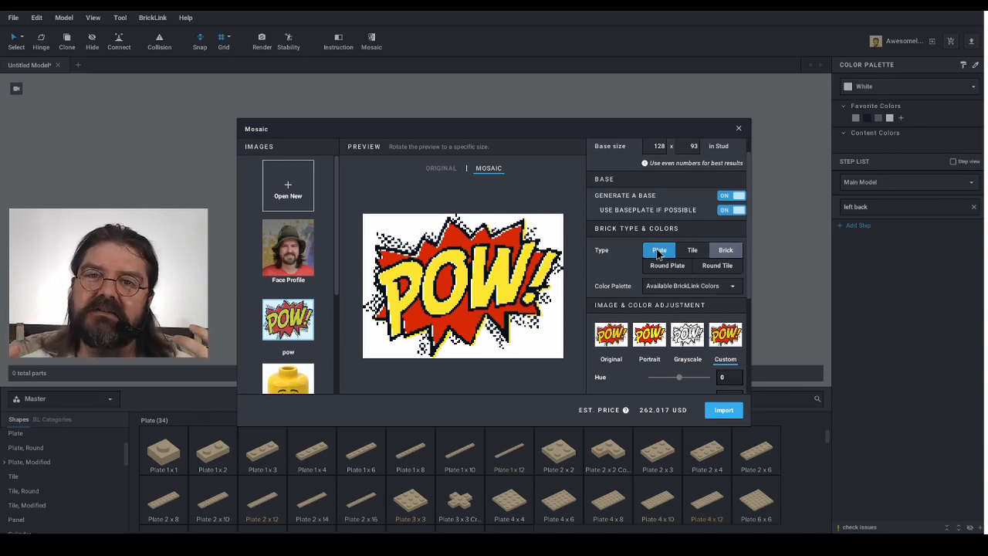
# Try the All BrickLink Colors palette, restore Available BrickLink Colors, and view the available custom palettes
pyautogui.click(705, 288)
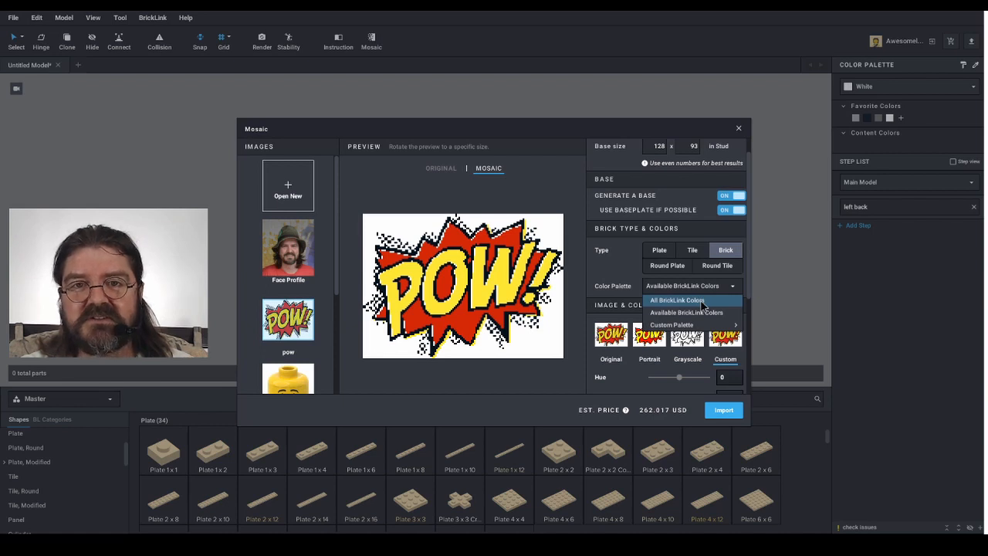
pyautogui.click(677, 300)
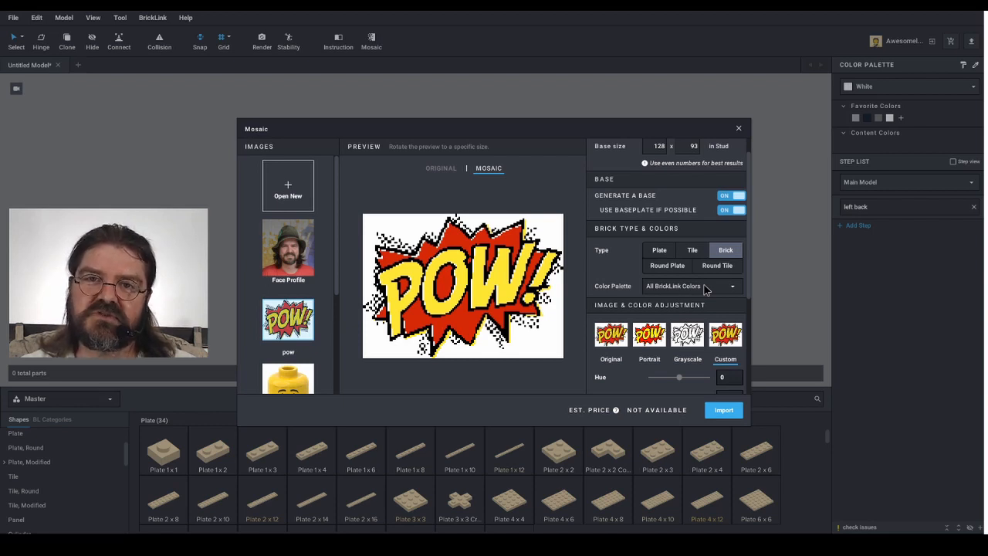
pyautogui.click(702, 286)
pyautogui.click(683, 321)
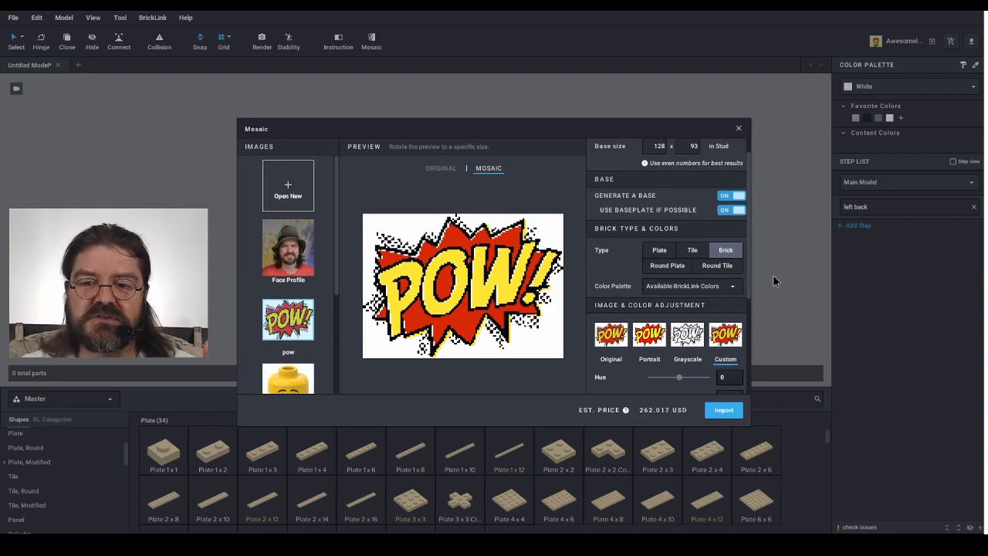
pyautogui.click(699, 288)
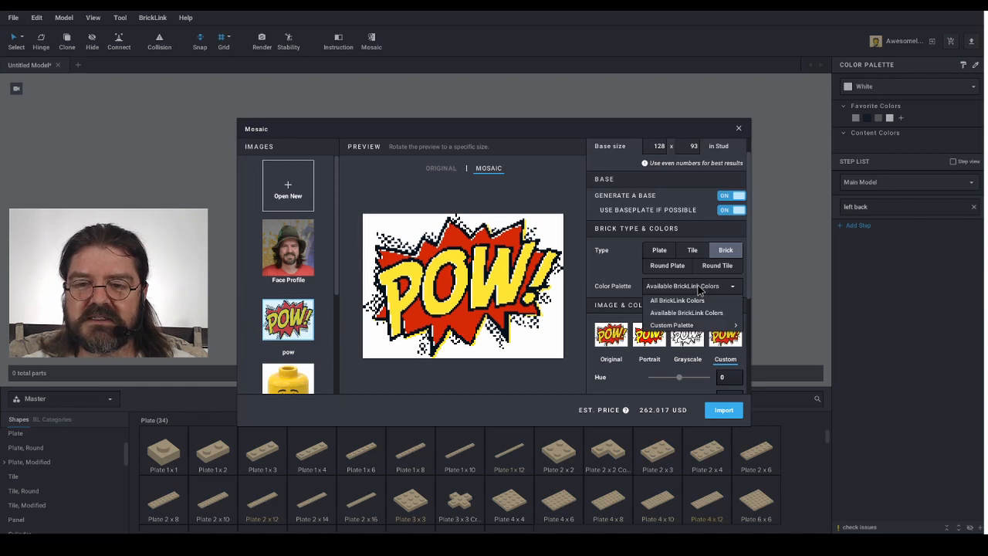
pyautogui.moveTo(694, 327)
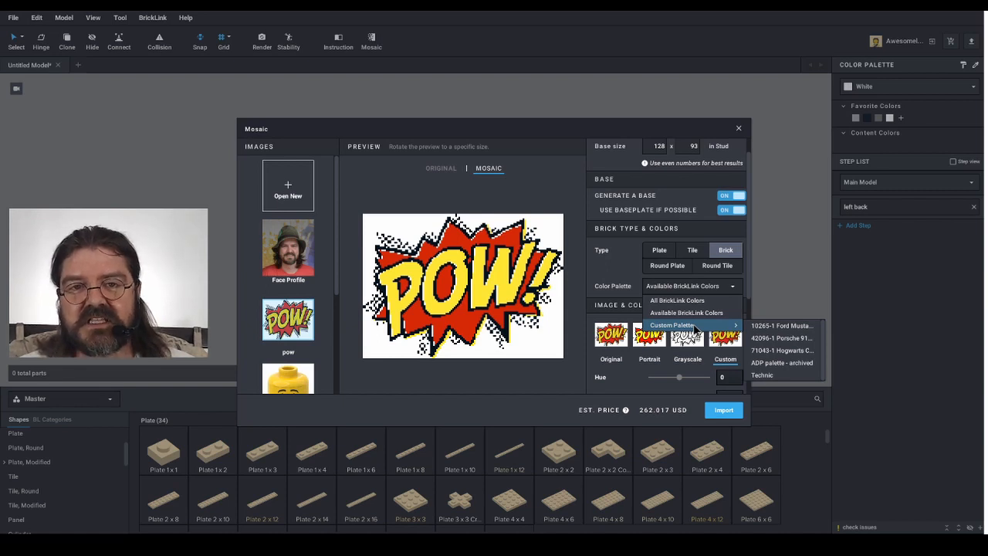
# Try the Original and Portrait image adjustment presets, and apply the Grayscale preset to the mosaic
pyautogui.scroll(-3, 692, 291)
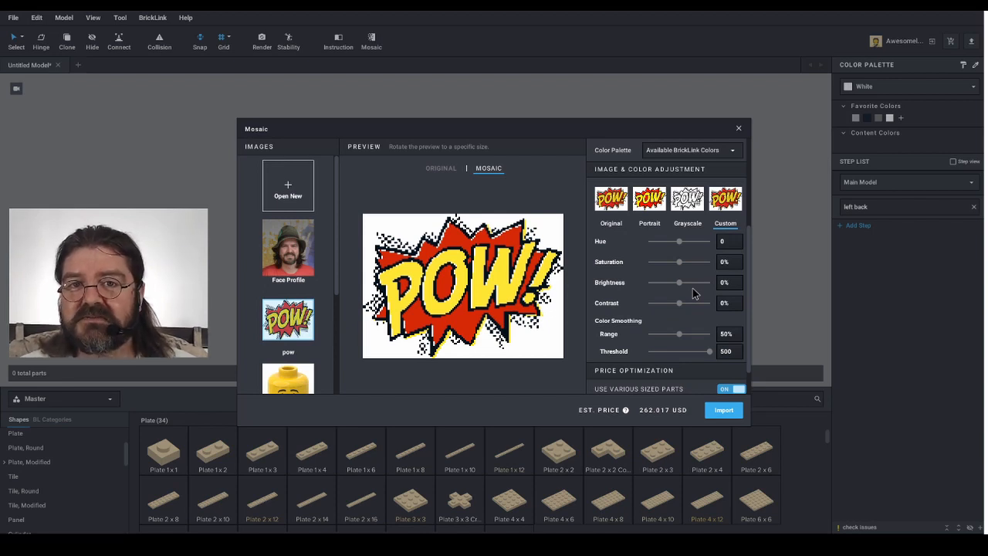
pyautogui.click(610, 200)
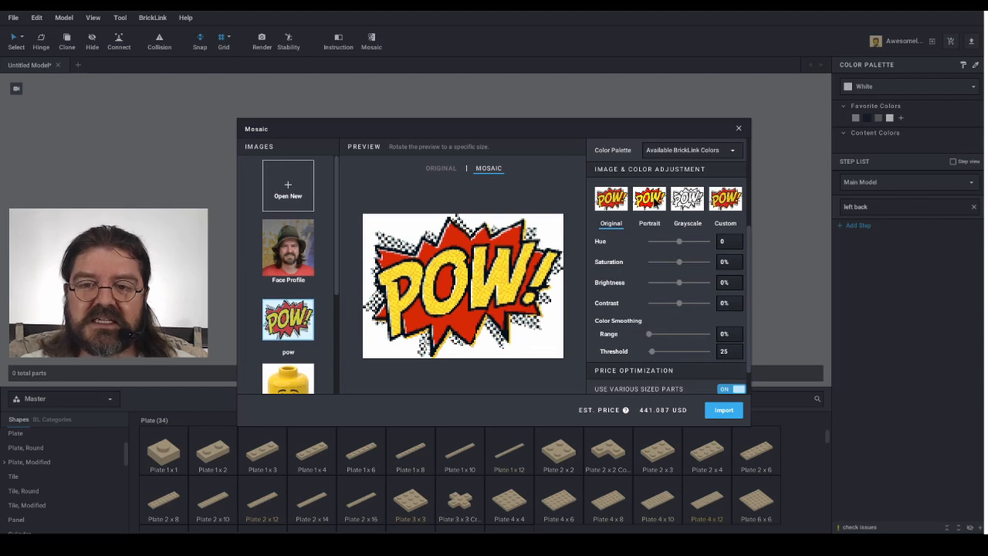
pyautogui.click(656, 203)
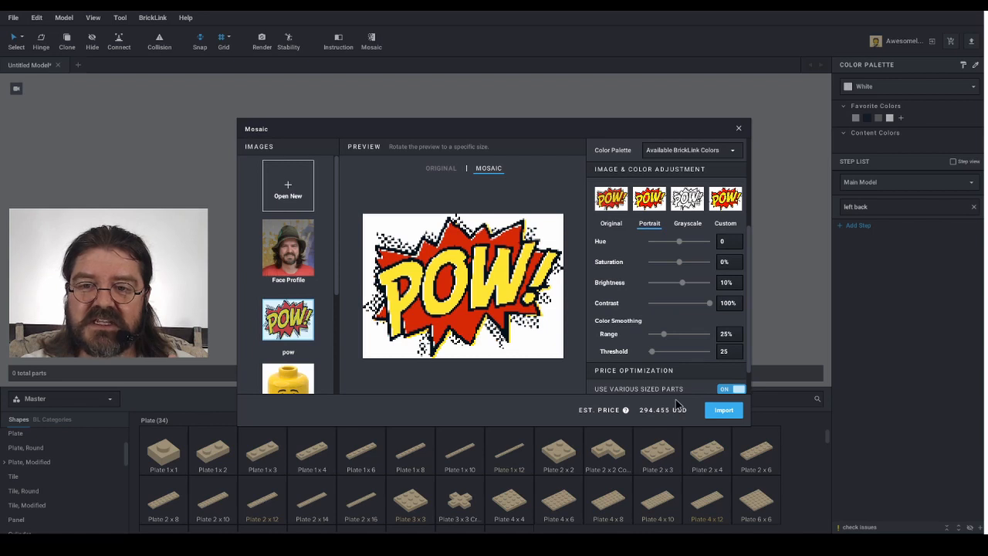
pyautogui.click(693, 202)
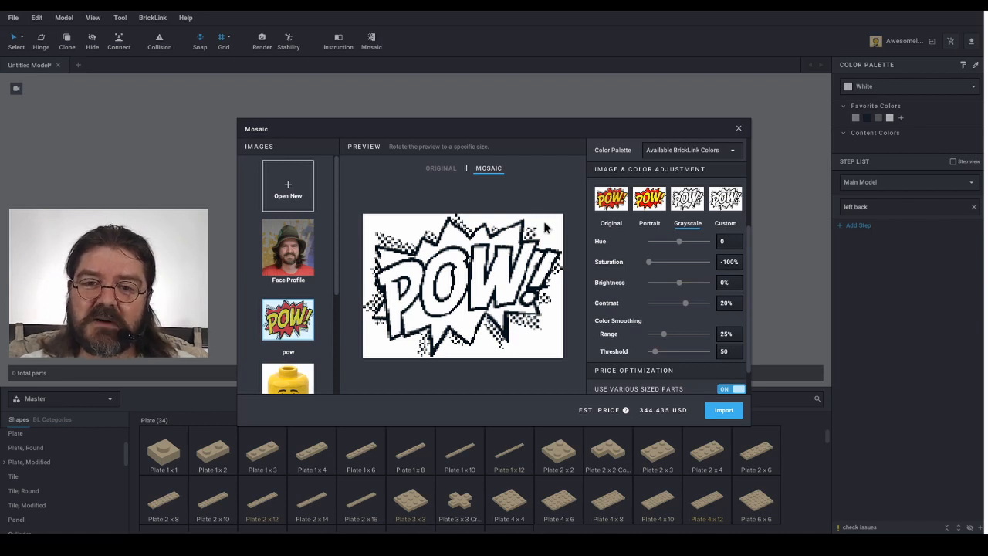
# Compare the Custom and Portrait adjustment presets on the mosaic, and apply the Portrait preset
pyautogui.click(729, 200)
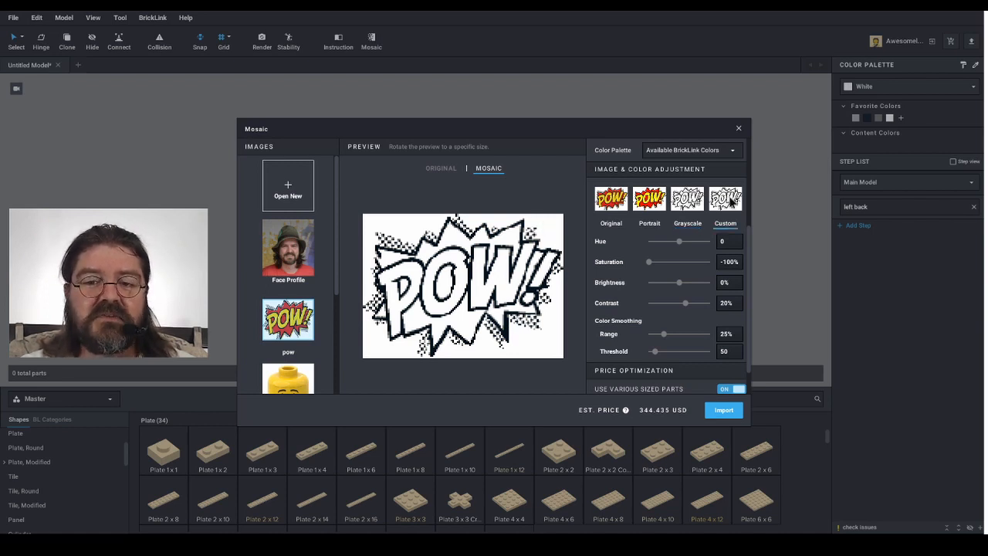
pyautogui.click(656, 201)
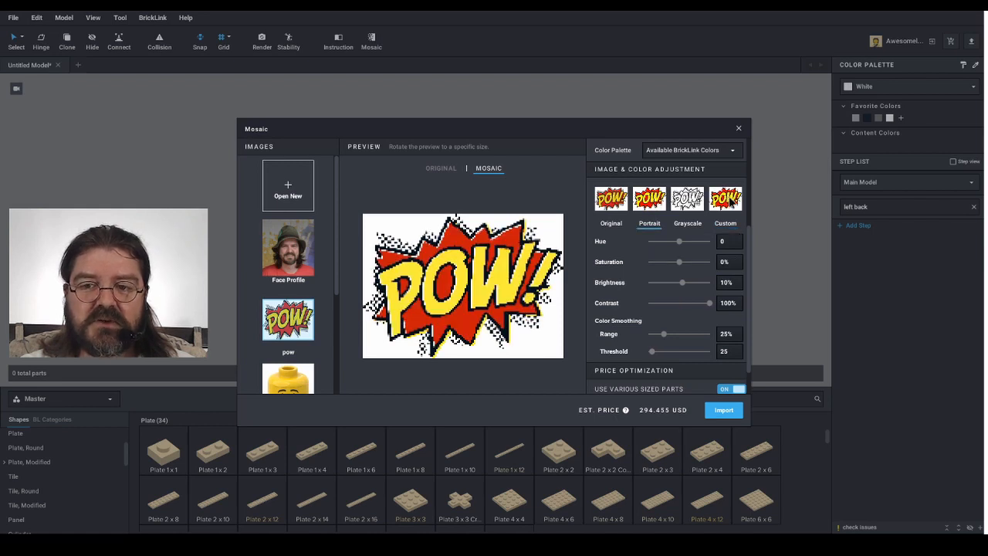
pyautogui.click(729, 200)
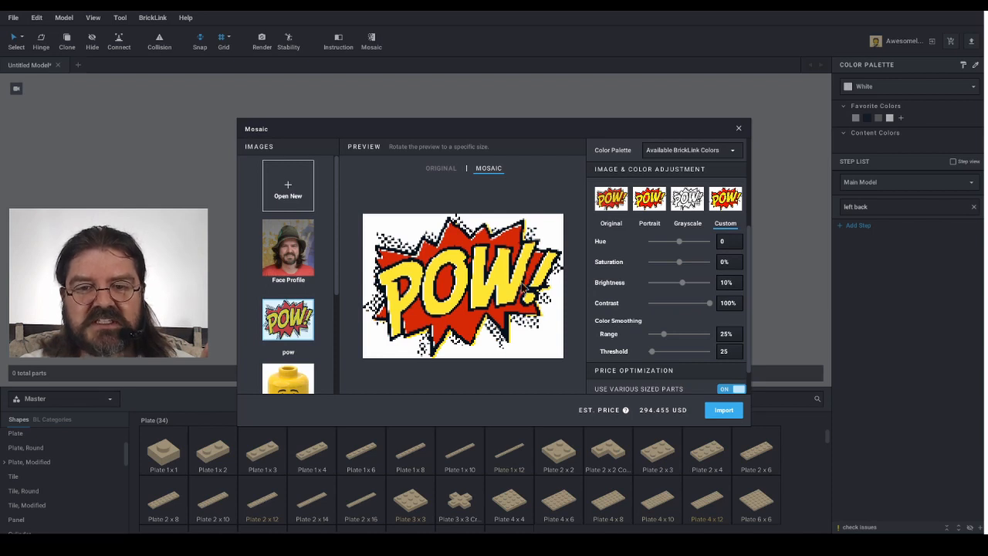
pyautogui.click(652, 225)
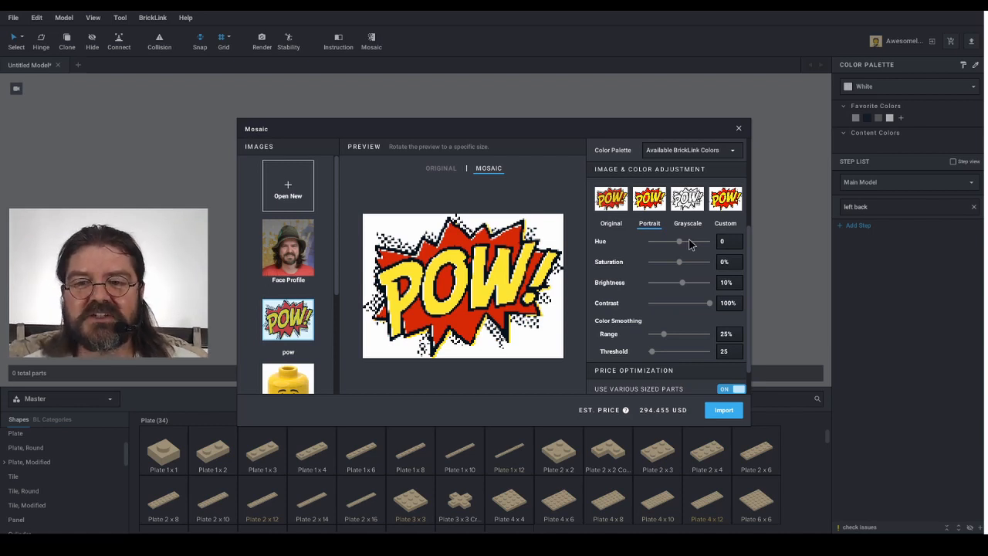
# Try shifting the mosaic's hue to about -21, and reset the hue to 0
pyautogui.moveTo(681, 242)
pyautogui.mouseDown()
pyautogui.moveTo(701, 242)
pyautogui.moveTo(661, 247)
pyautogui.moveTo(678, 245)
pyautogui.mouseUp()
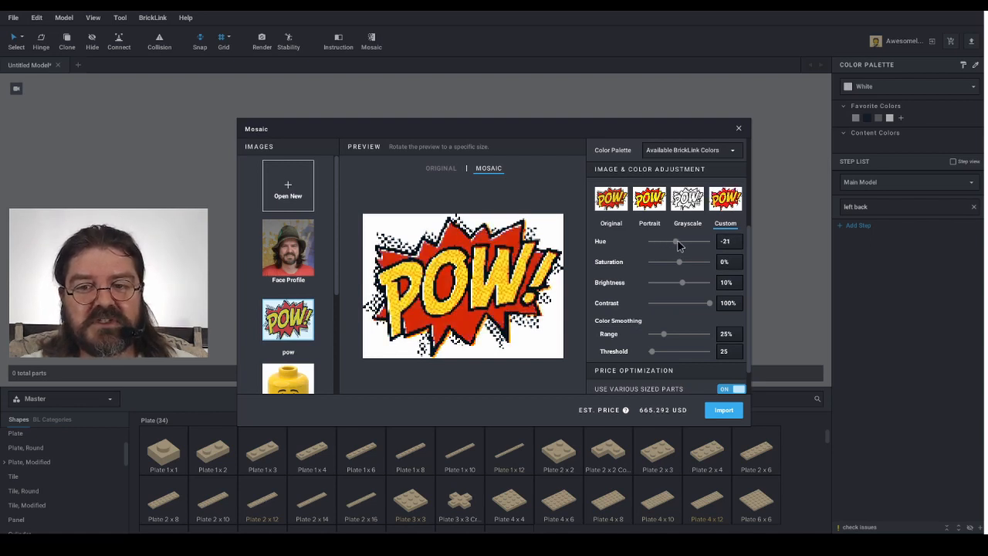
pyautogui.doubleClick(725, 241)
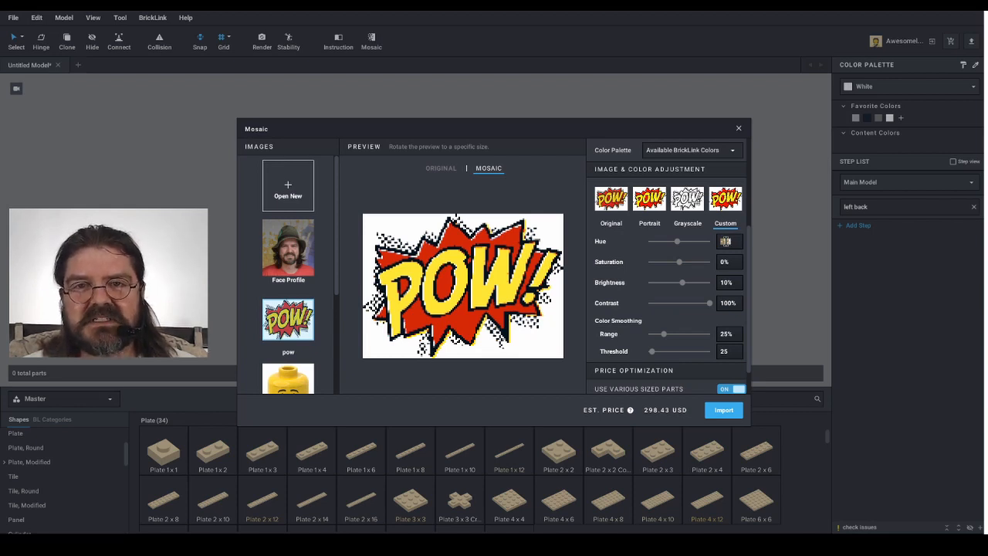
pyautogui.press('Return')
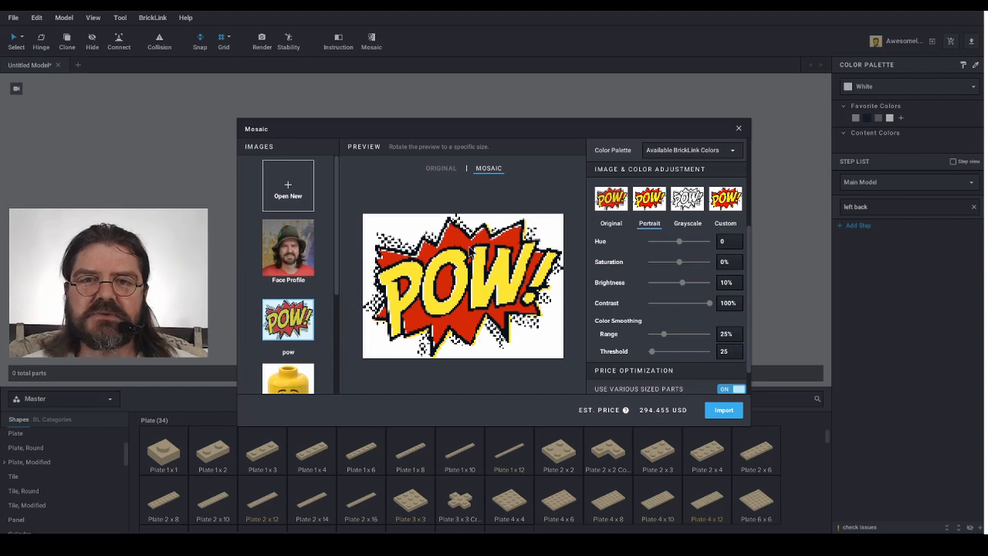
# Try a saturation of 100% on the mosaic, and reset the saturation to 0%
pyautogui.click(733, 261)
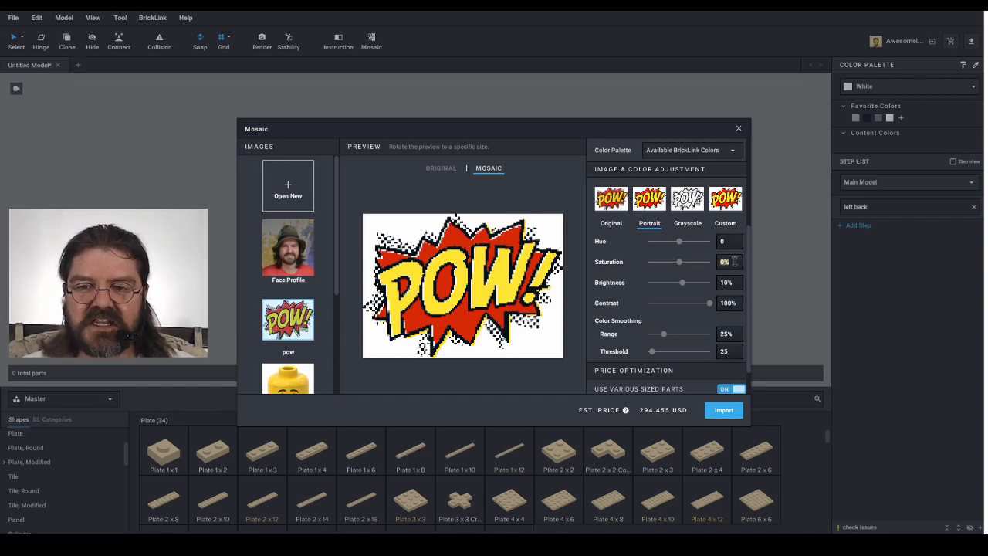
pyautogui.write('100')
pyautogui.press('Return')
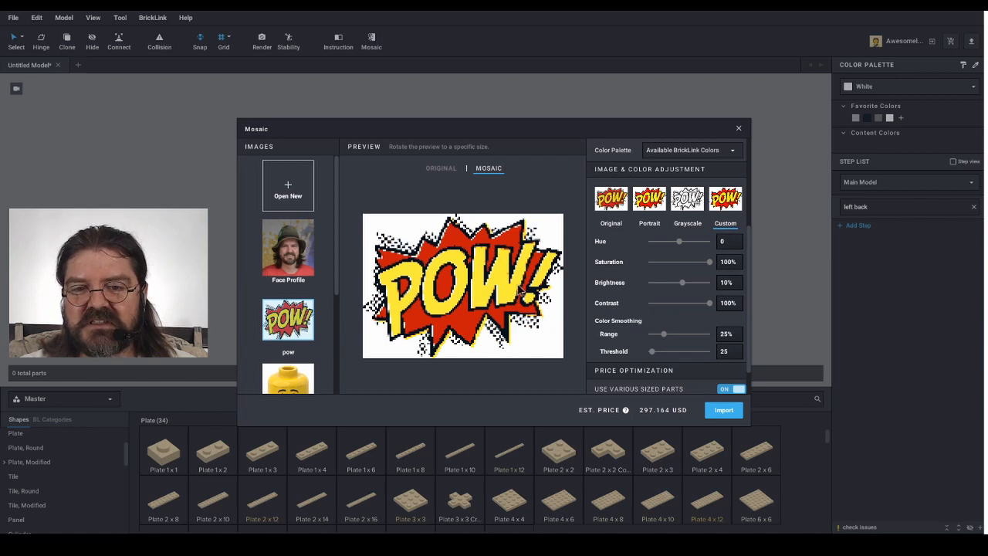
pyautogui.doubleClick(730, 262)
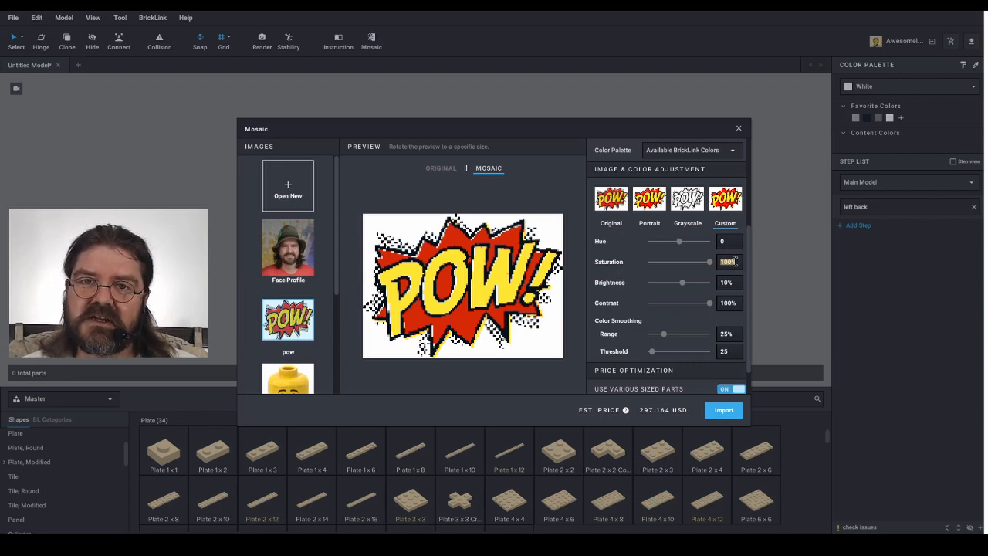
pyautogui.write('0')
pyautogui.press('Return')
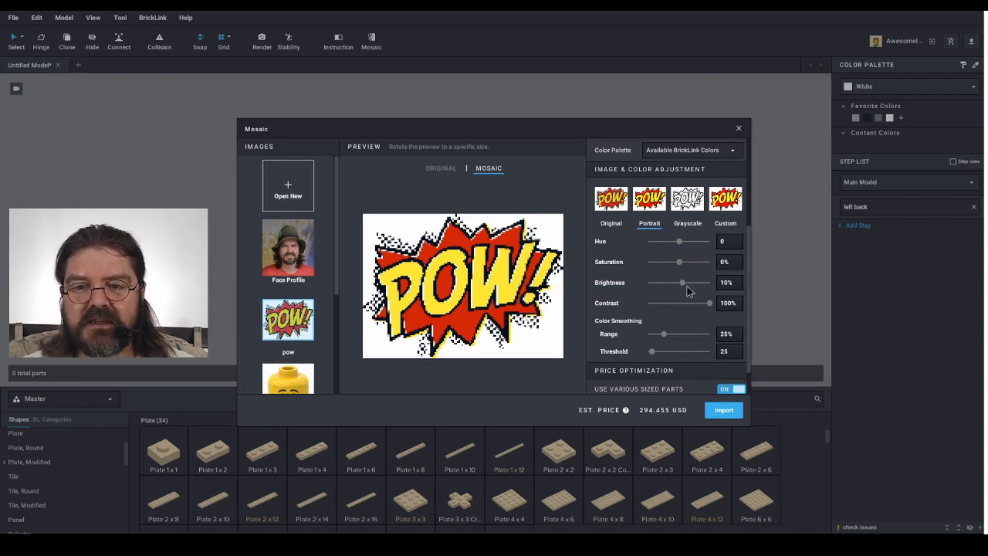
# Try brightness values of 100% and -50% on the mosaic, and set the brightness to 0%
pyautogui.moveTo(683, 285); pyautogui.dragTo(679, 285)
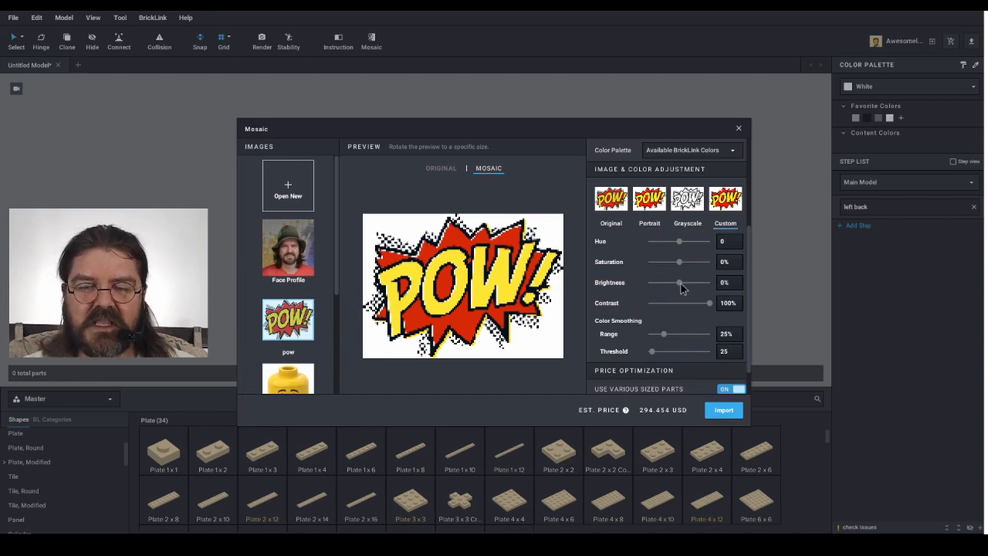
pyautogui.click(734, 281)
pyautogui.write('100')
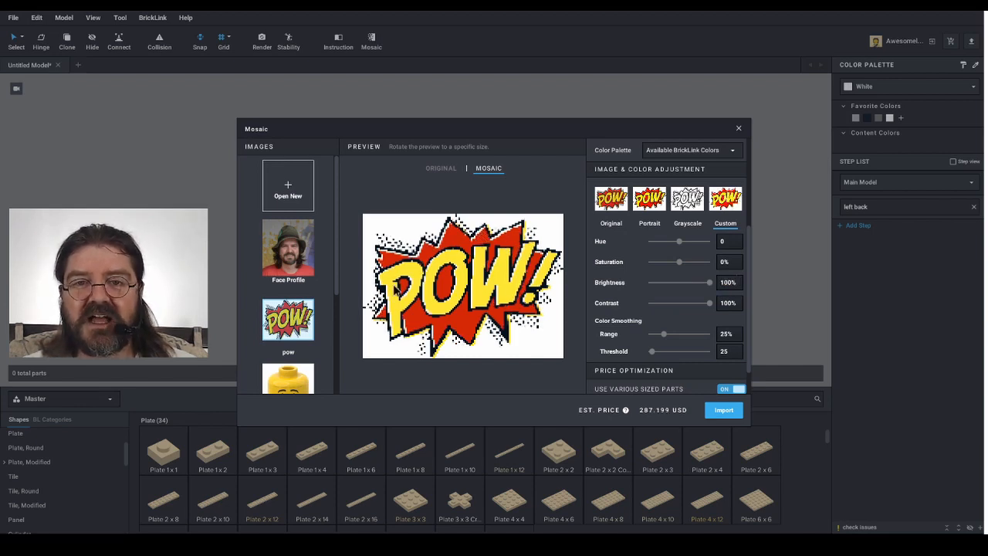
pyautogui.click(736, 283)
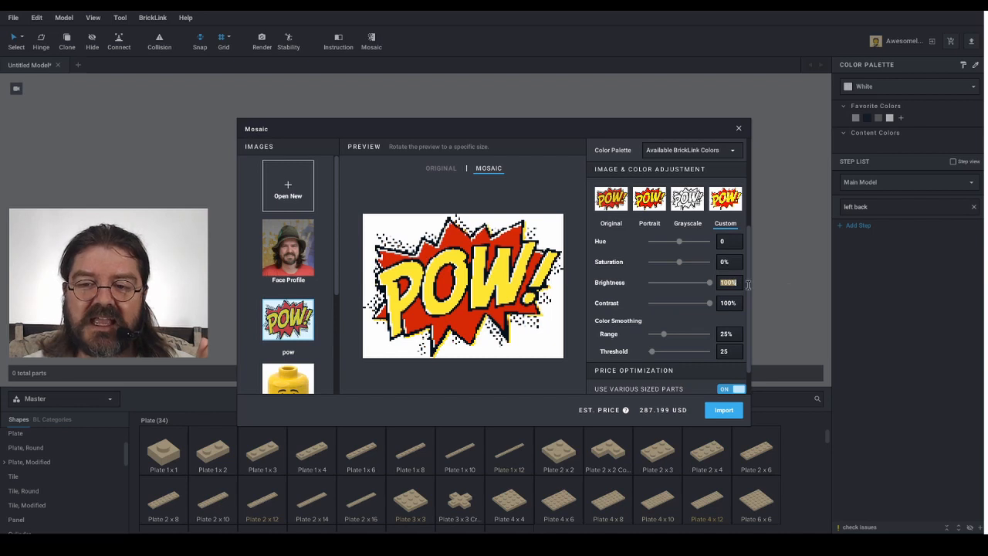
pyautogui.write('-50')
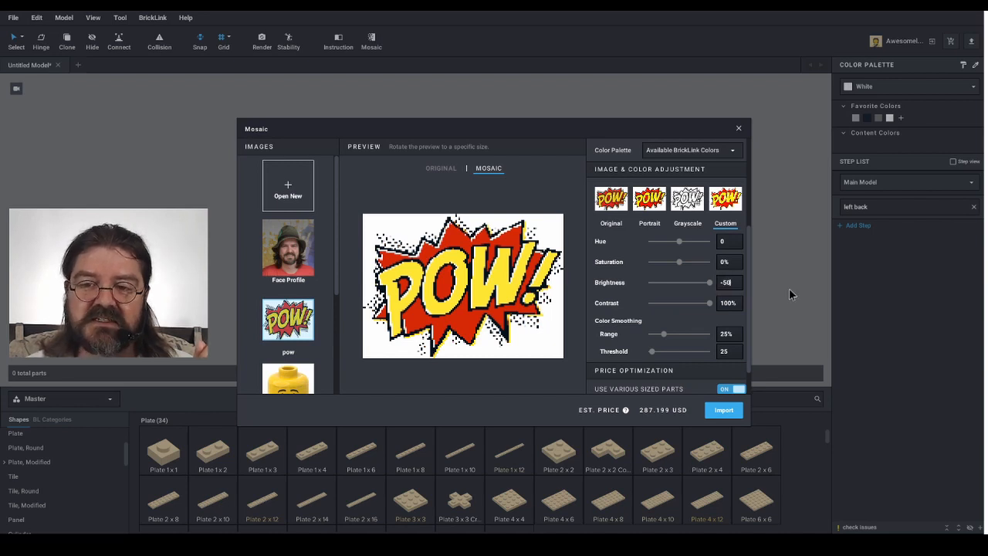
pyautogui.press('Return')
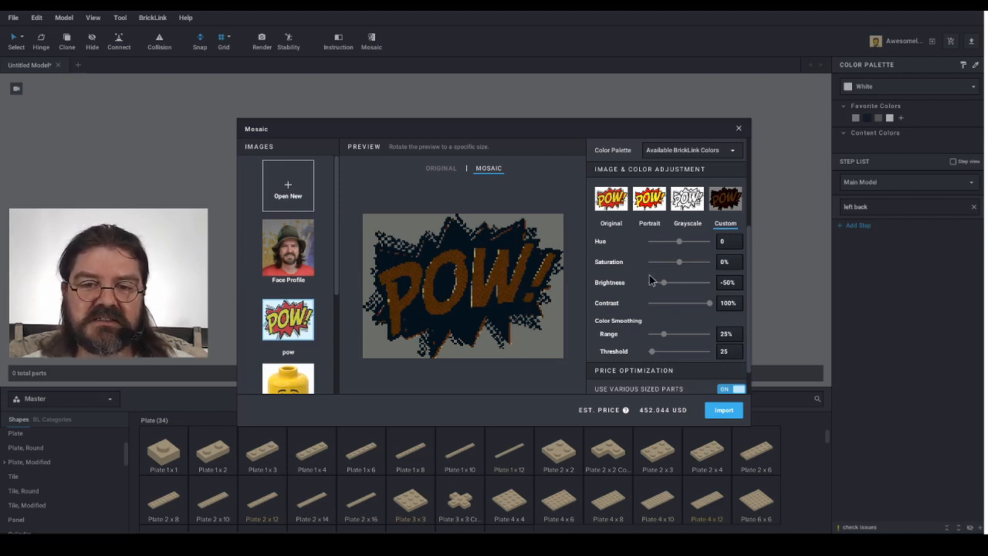
pyautogui.click(679, 283)
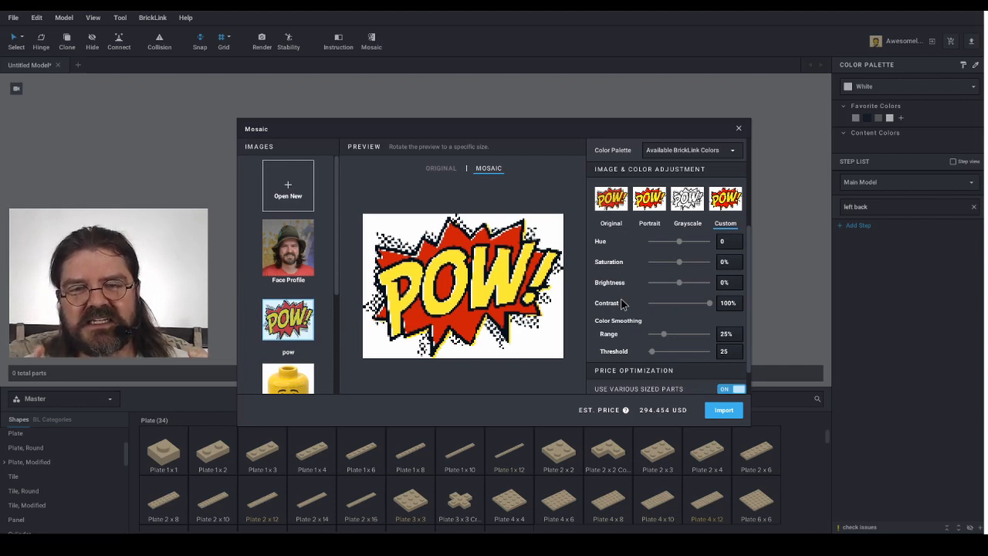
# Try reducing the mosaic's contrast to 0%
pyautogui.doubleClick(733, 302)
pyautogui.write('0')
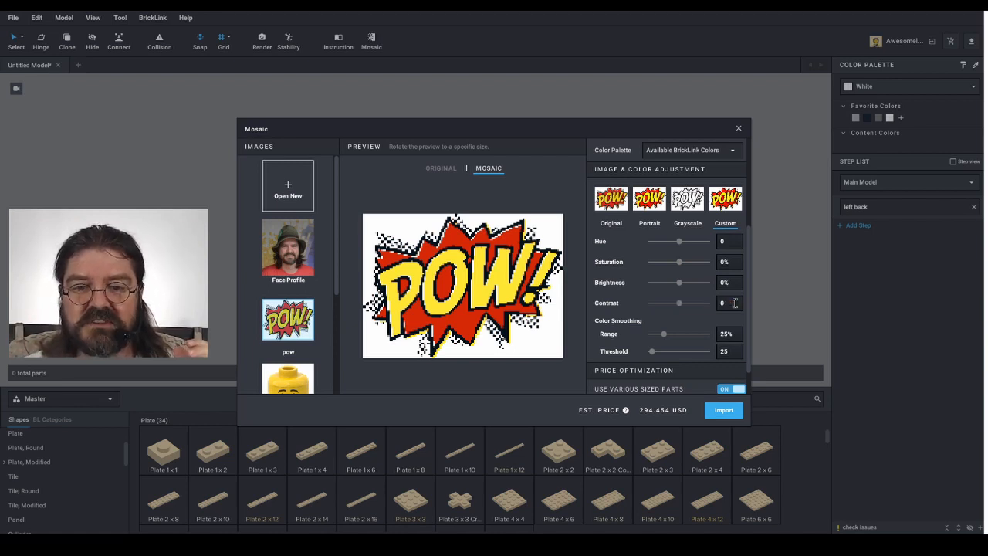
pyautogui.press('Return')
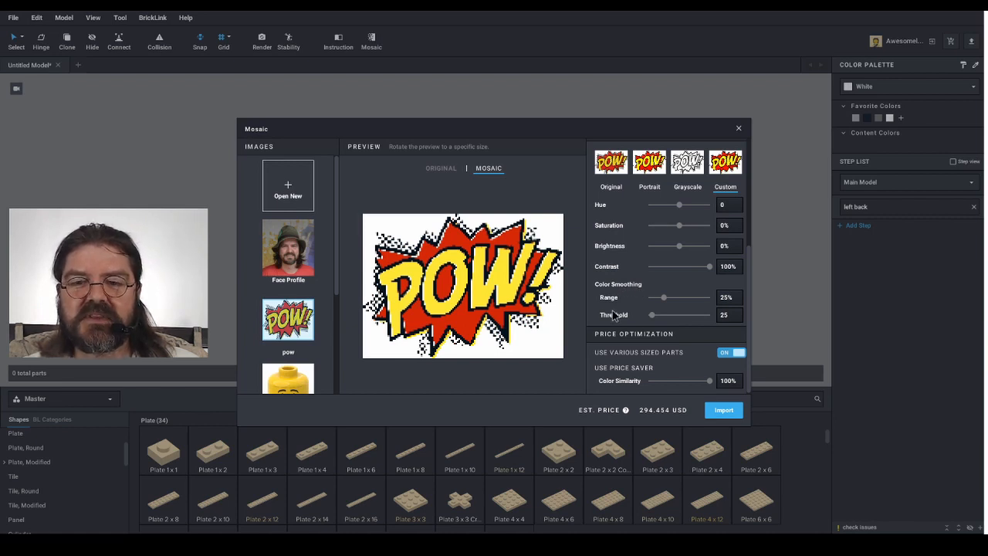
# Try a color smoothing threshold of 0, and set the threshold to 500
pyautogui.click(724, 295)
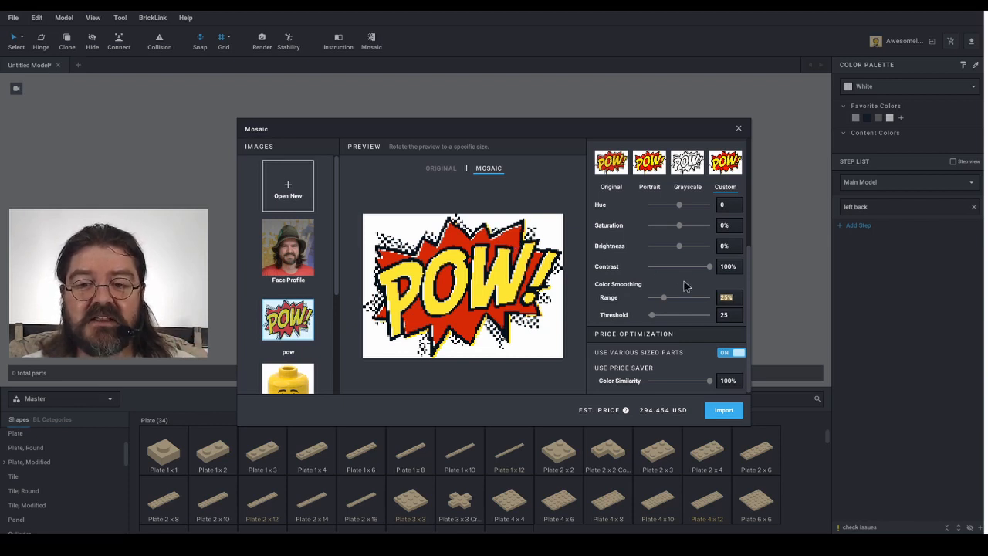
pyautogui.click(666, 298)
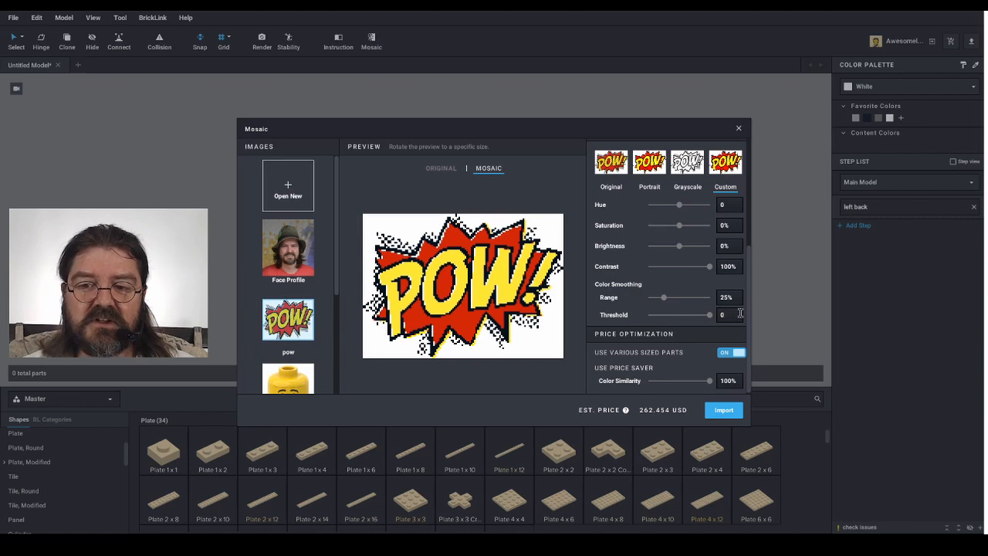
pyautogui.press('Return')
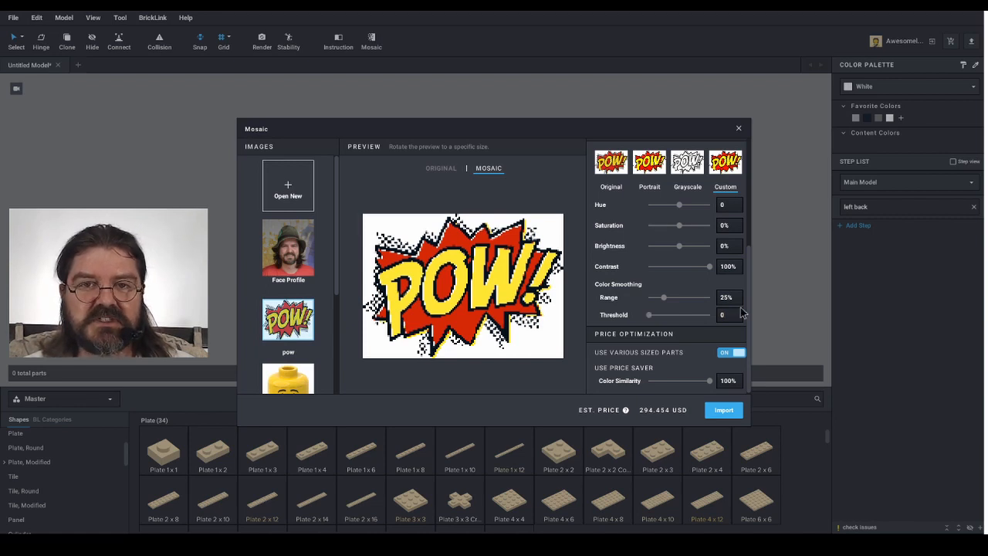
pyautogui.doubleClick(733, 314)
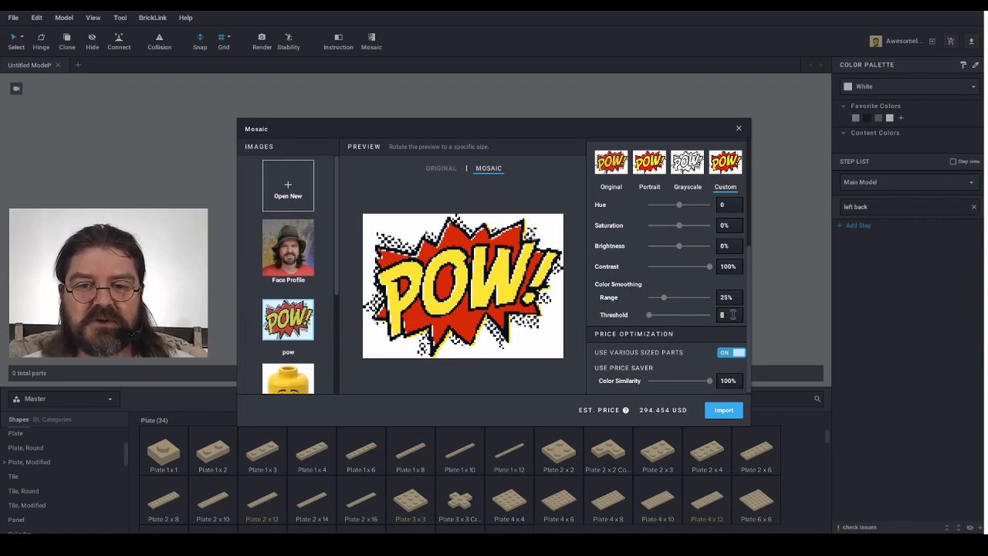
pyautogui.write('500')
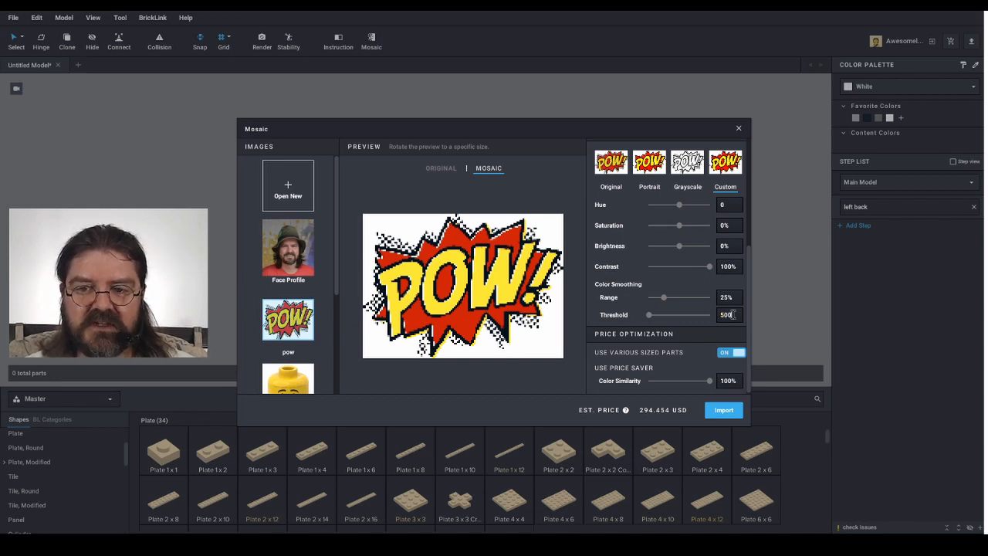
pyautogui.press('Return')
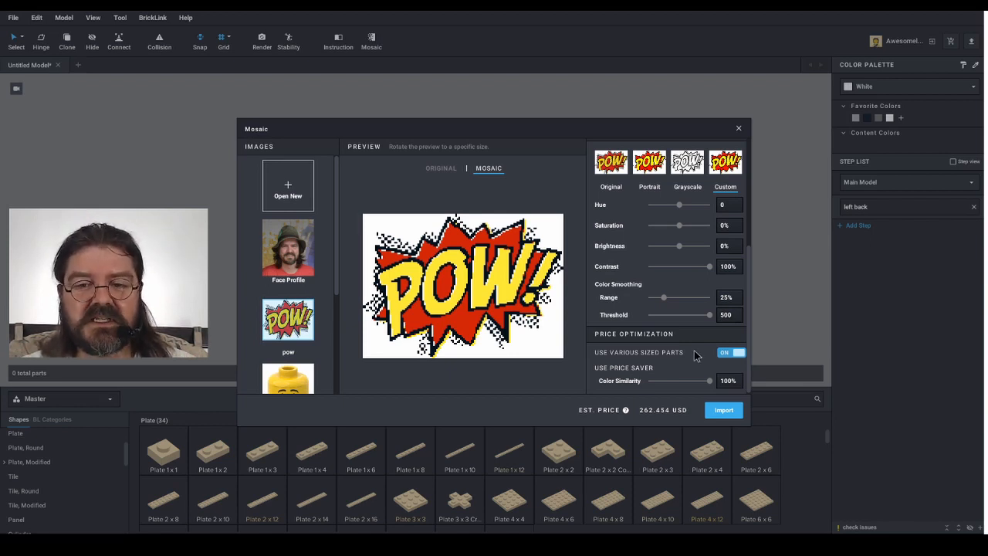
# Try the mosaic without various sized parts, re-enable them, and lower the price saver's color similarity to the minimum of 20%
pyautogui.click(734, 354)
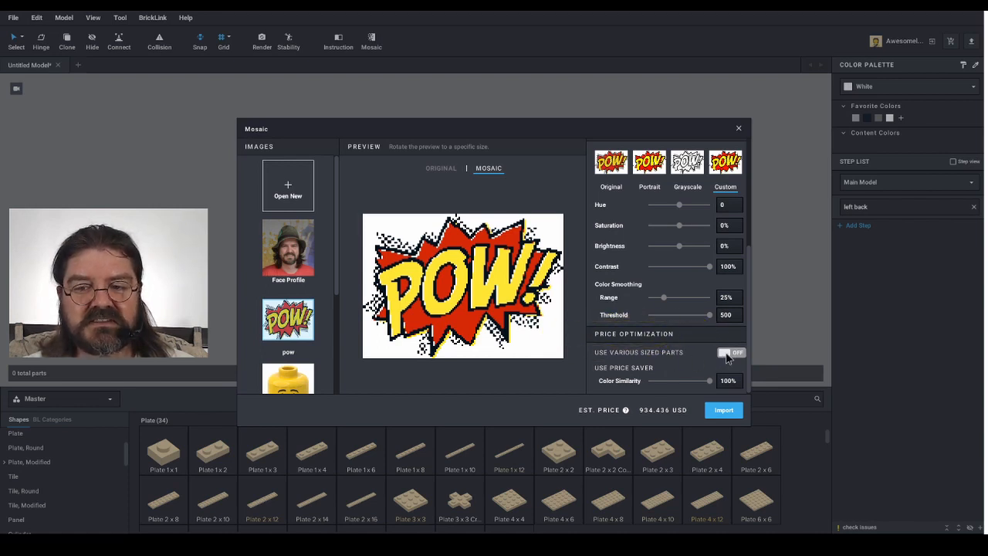
pyautogui.click(727, 355)
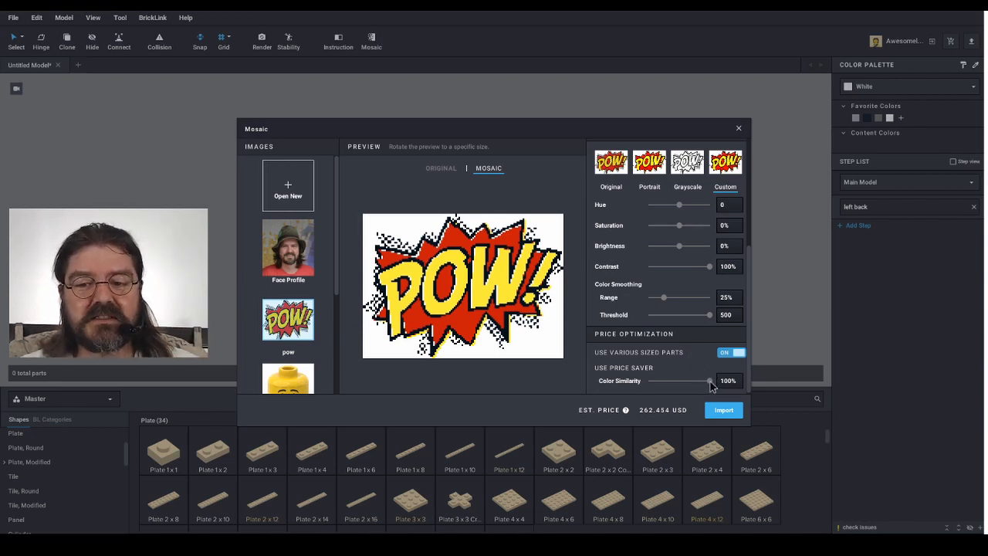
pyautogui.click(726, 379)
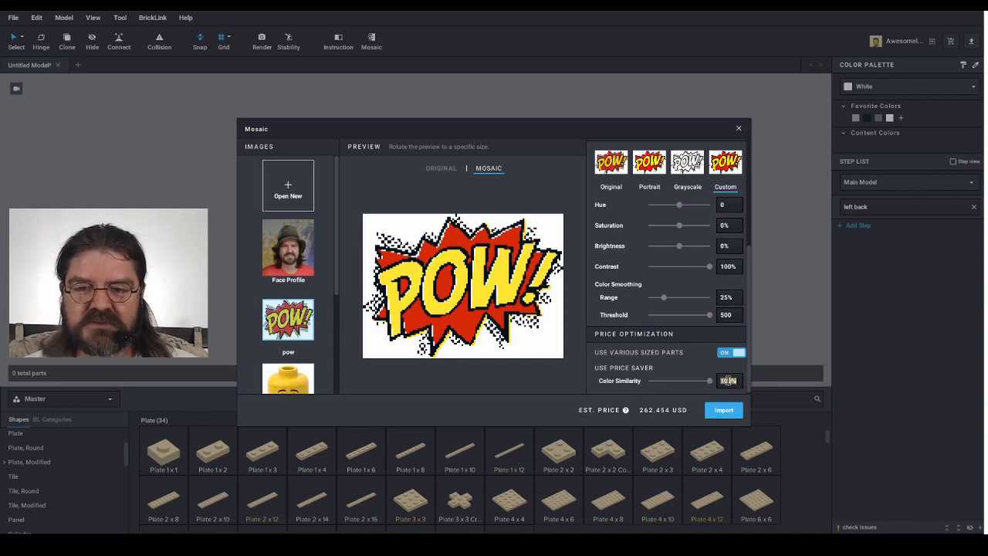
pyautogui.write('0')
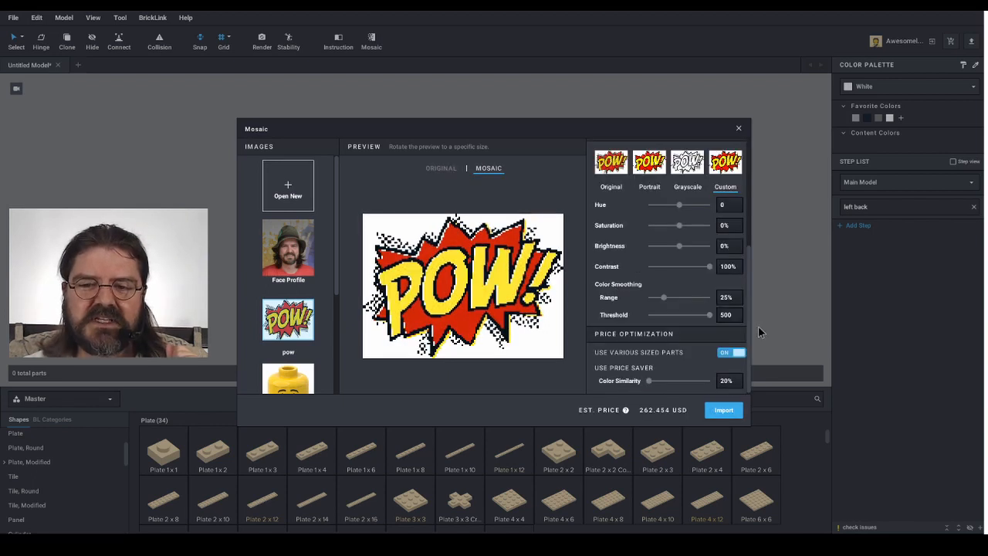
# Import the pow mosaic into the model and inspect the placed bricks from different angles and distances
pyautogui.click(723, 410)
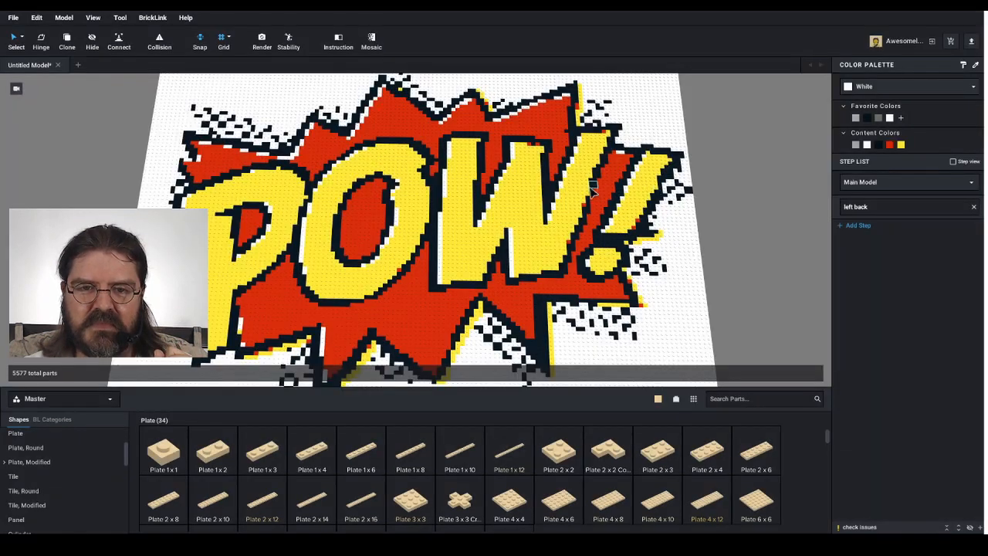
pyautogui.moveTo(538, 270); pyautogui.dragTo(574, 240, button='middle')
pyautogui.scroll(-1, 534, 213)
pyautogui.moveTo(574, 240); pyautogui.dragTo(534, 209, button='right')
pyautogui.scroll(1, 595, 193)
pyautogui.moveTo(497, 233); pyautogui.dragTo(494, 216, button='middle')
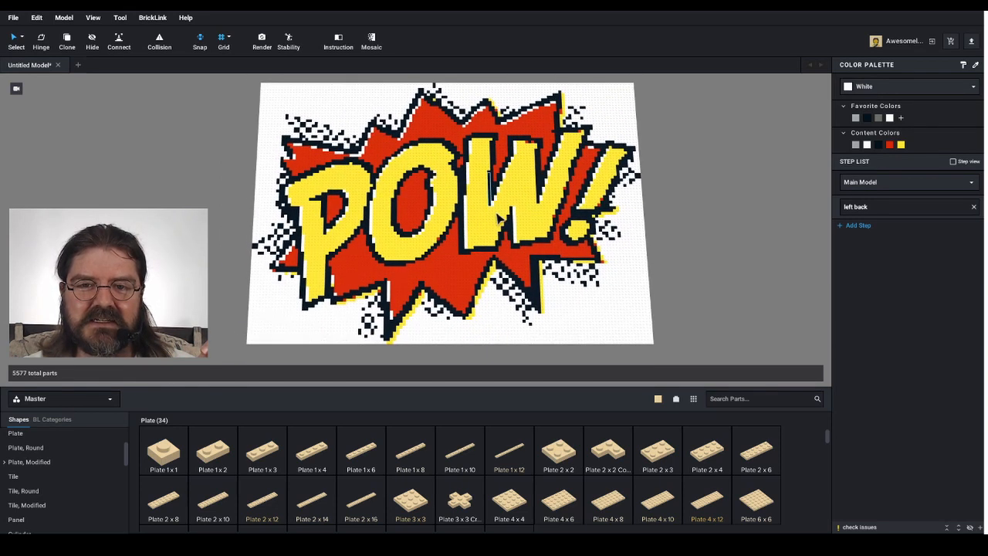
pyautogui.scroll(2, 590, 175)
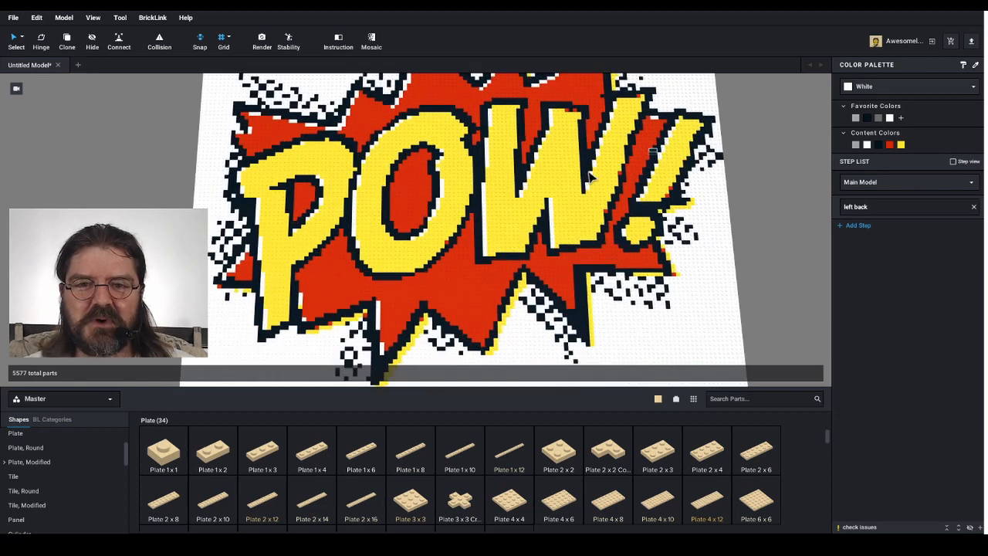
pyautogui.scroll(-2, 590, 176)
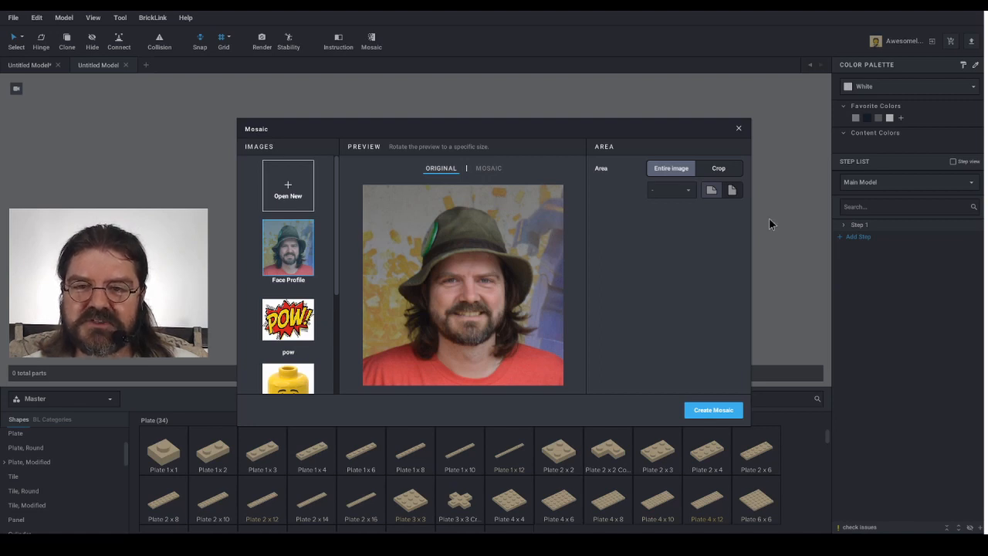
# Crop the Face Profile image at a 1:1 ratio tightly around the face and hat
pyautogui.click(713, 168)
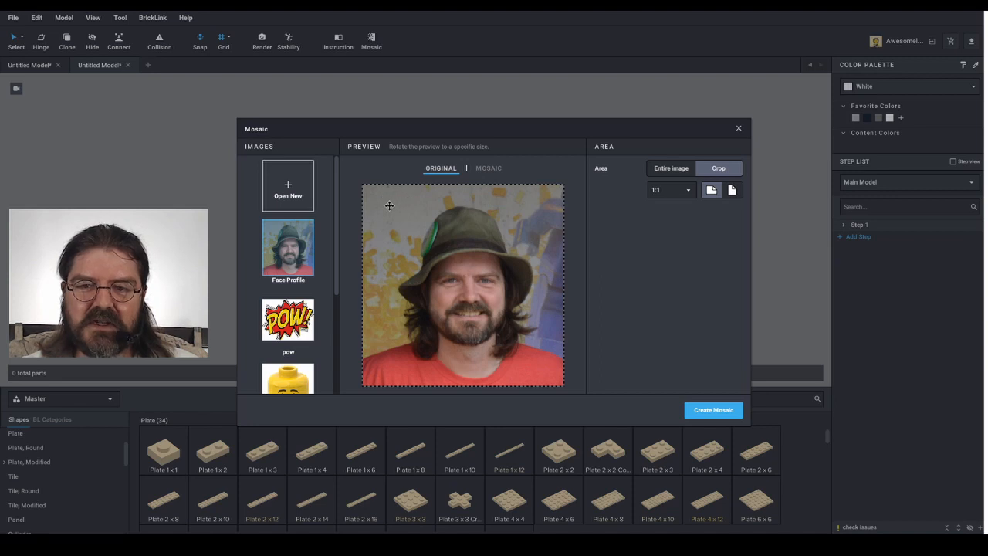
pyautogui.moveTo(389, 205); pyautogui.dragTo(386, 205)
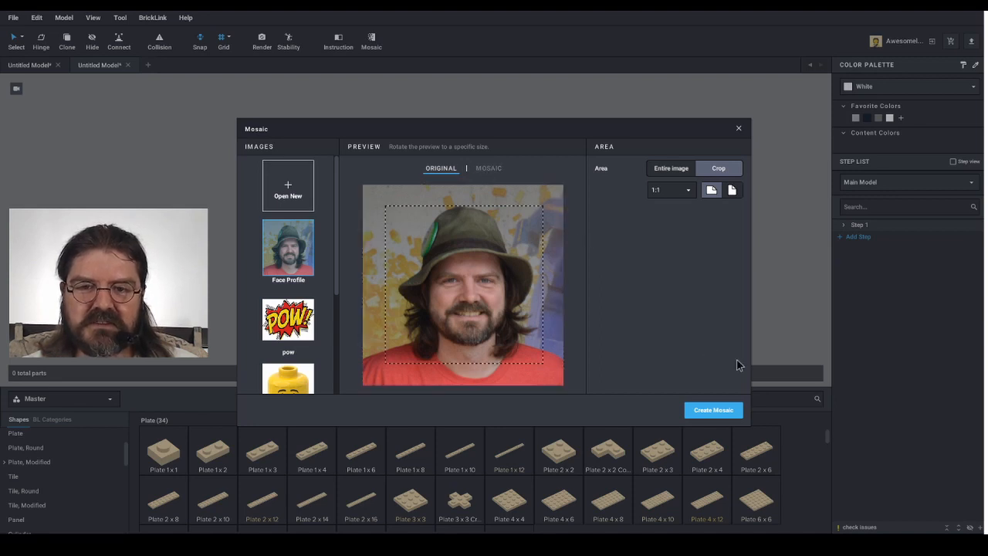
# Create a mosaic from the cropped Face Profile image, and try the Plate and Tile types before restoring Brick
pyautogui.click(714, 410)
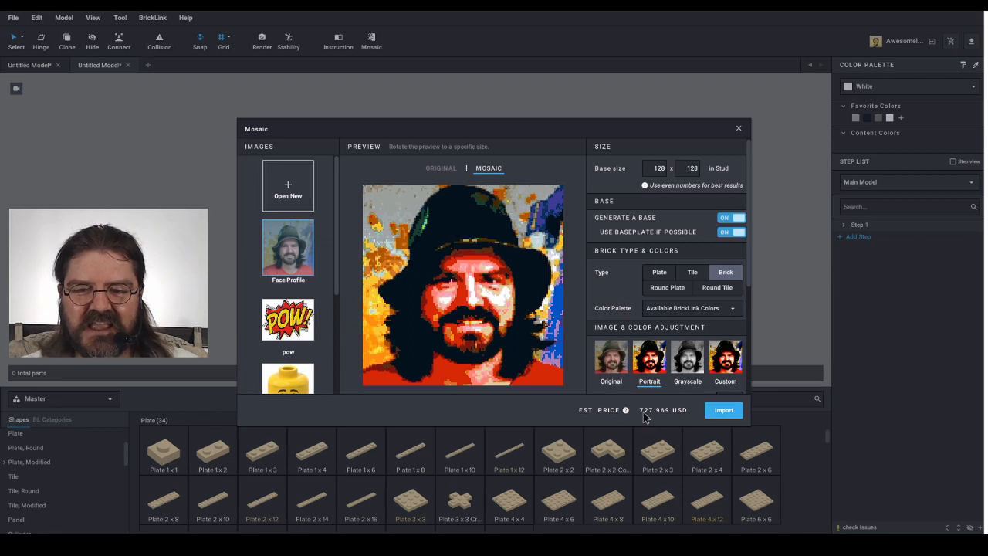
pyautogui.moveTo(643, 414); pyautogui.dragTo(623, 409)
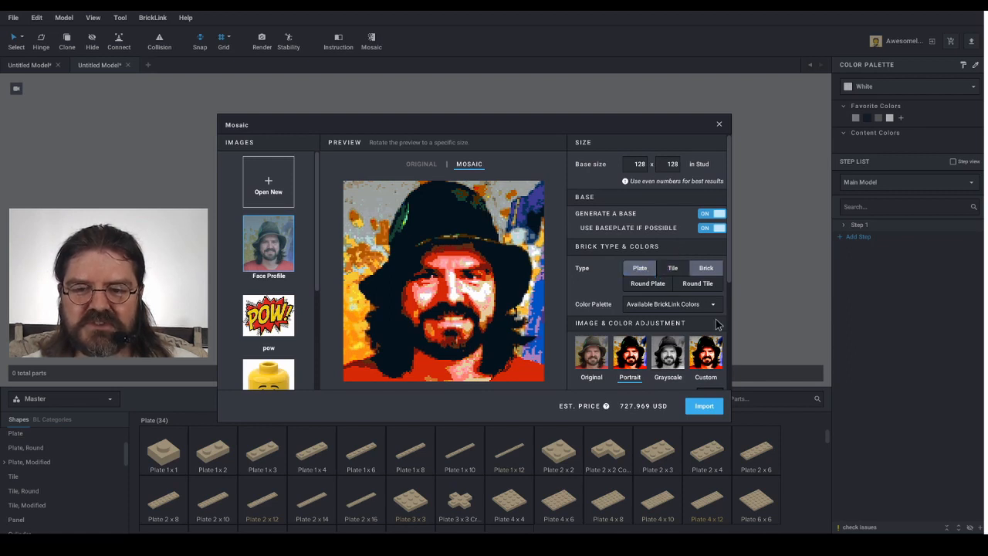
pyautogui.click(653, 270)
pyautogui.click(699, 272)
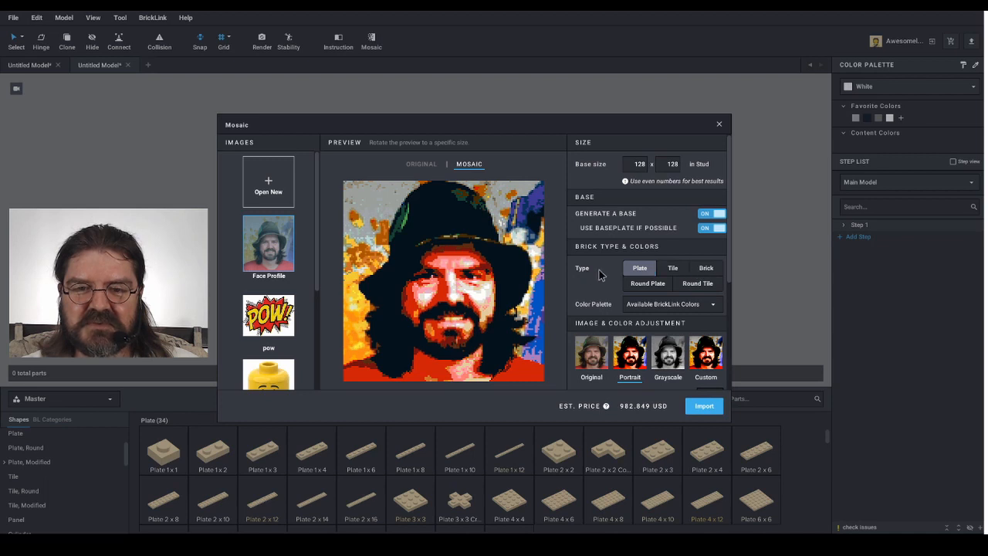
pyautogui.click(682, 268)
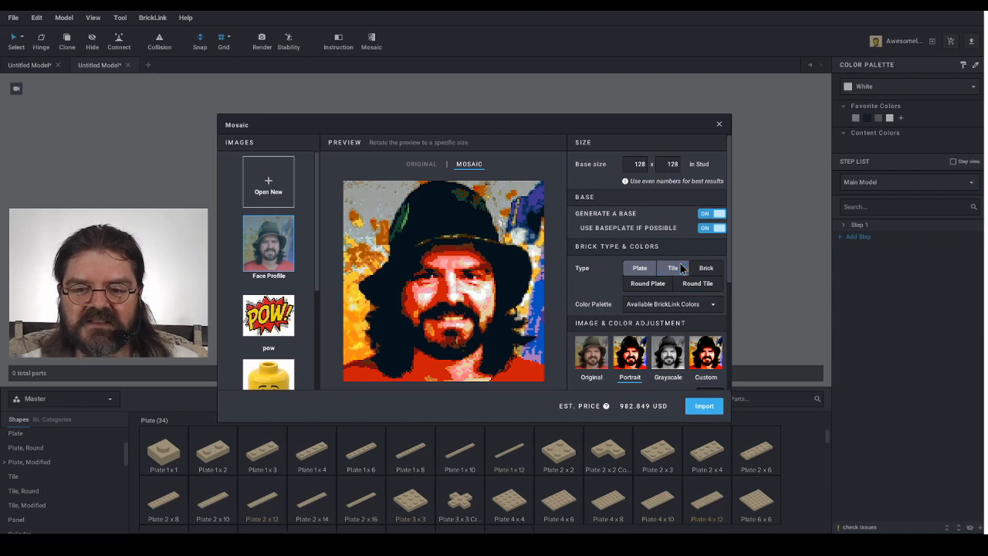
pyautogui.click(708, 273)
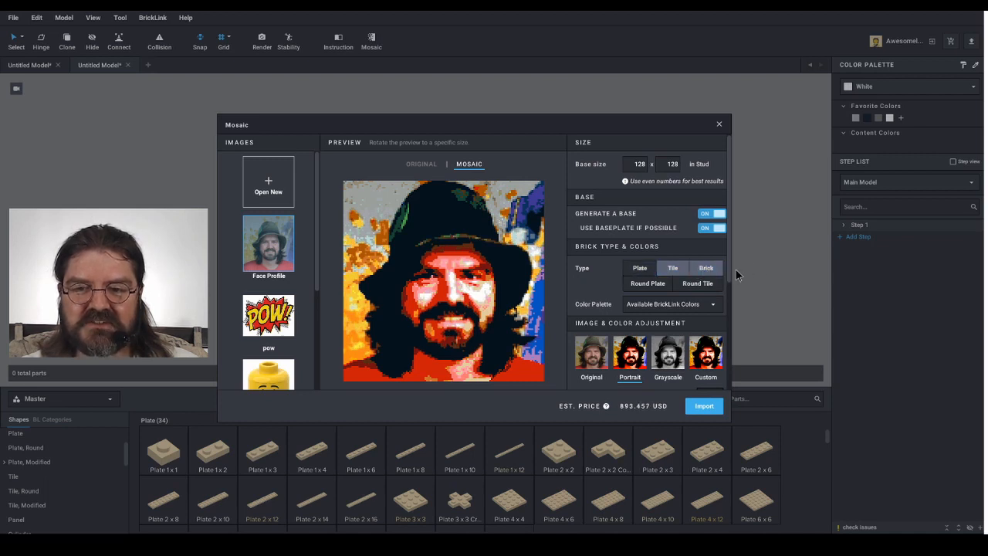
pyautogui.click(706, 270)
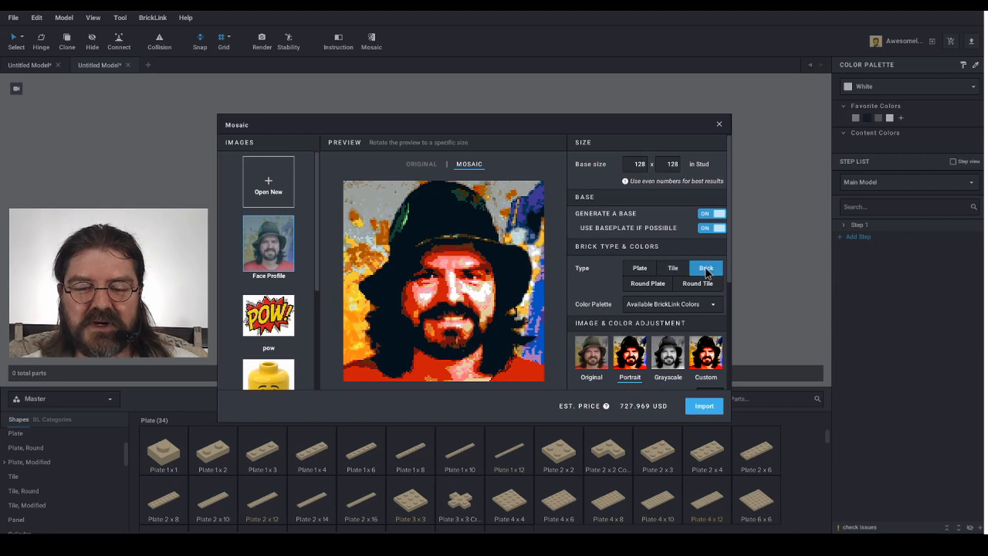
# Try a color smoothing threshold of 500 on the Face Profile mosaic
pyautogui.scroll(-4, 642, 287)
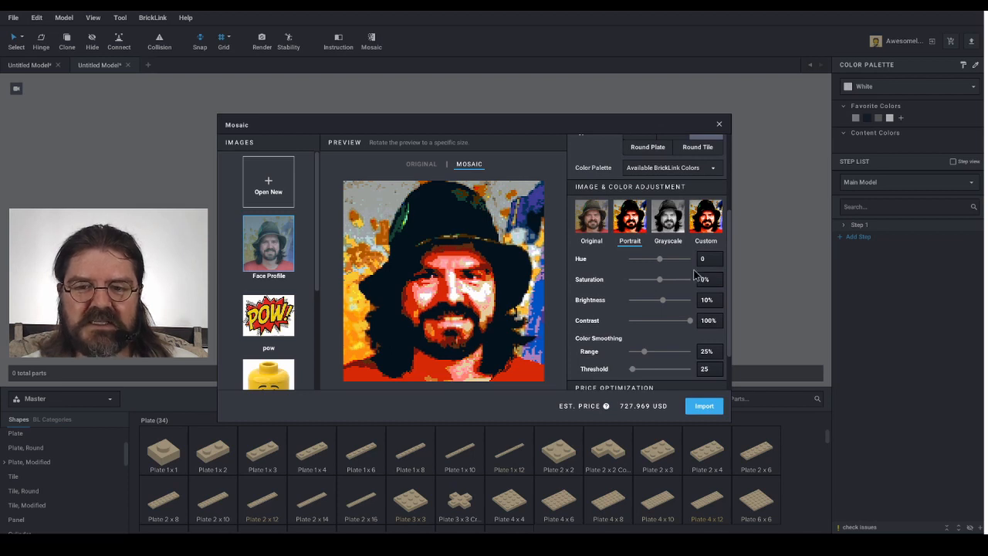
pyautogui.scroll(-1, 698, 286)
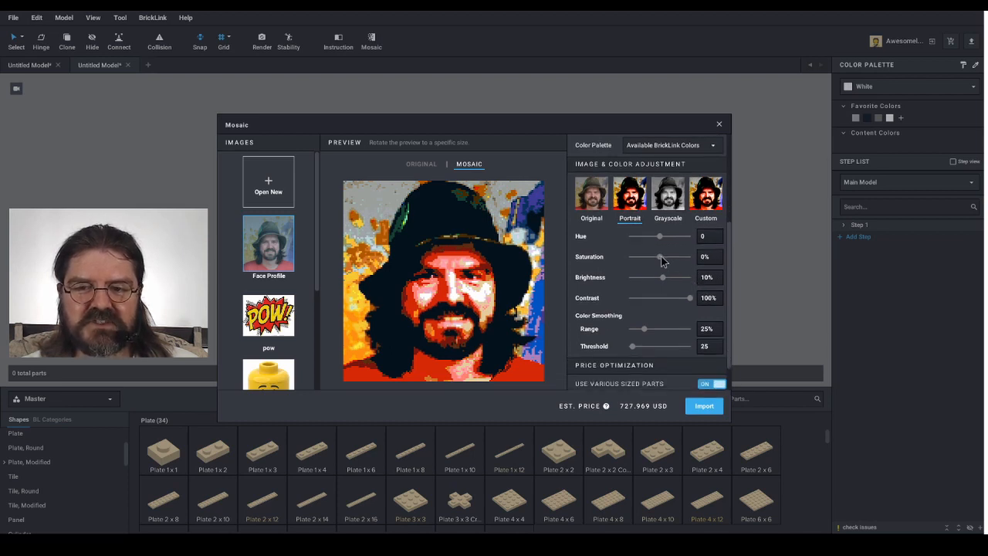
pyautogui.click(713, 275)
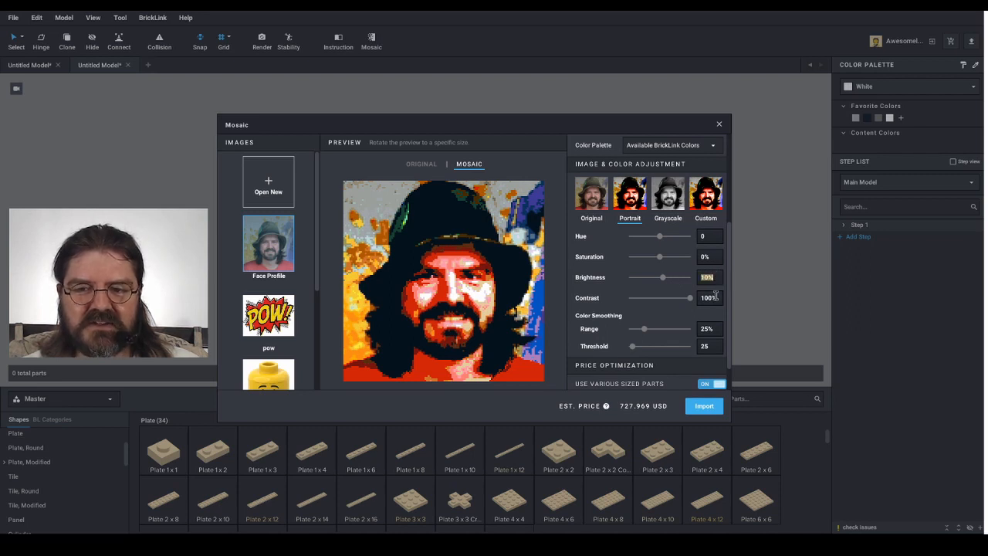
pyautogui.click(717, 298)
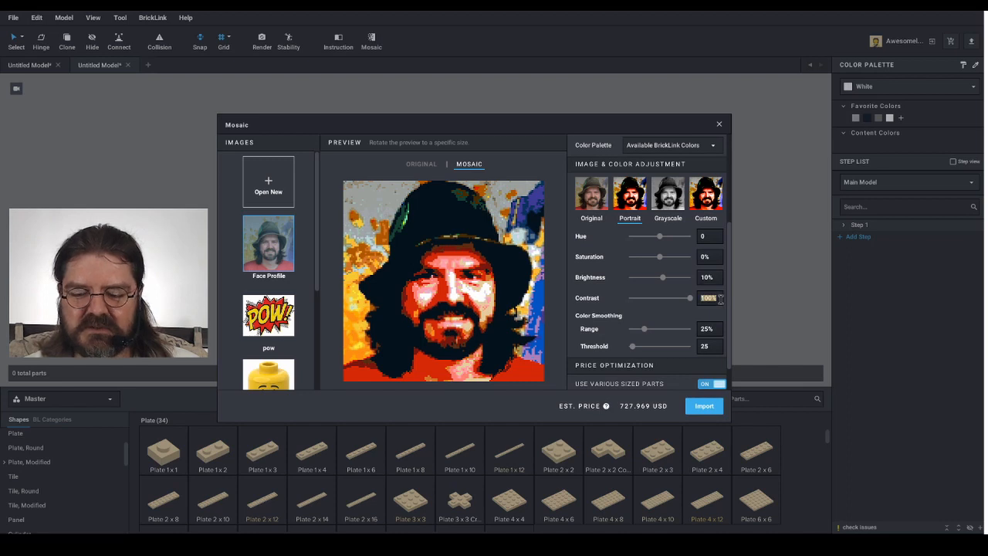
pyautogui.scroll(-1, 647, 274)
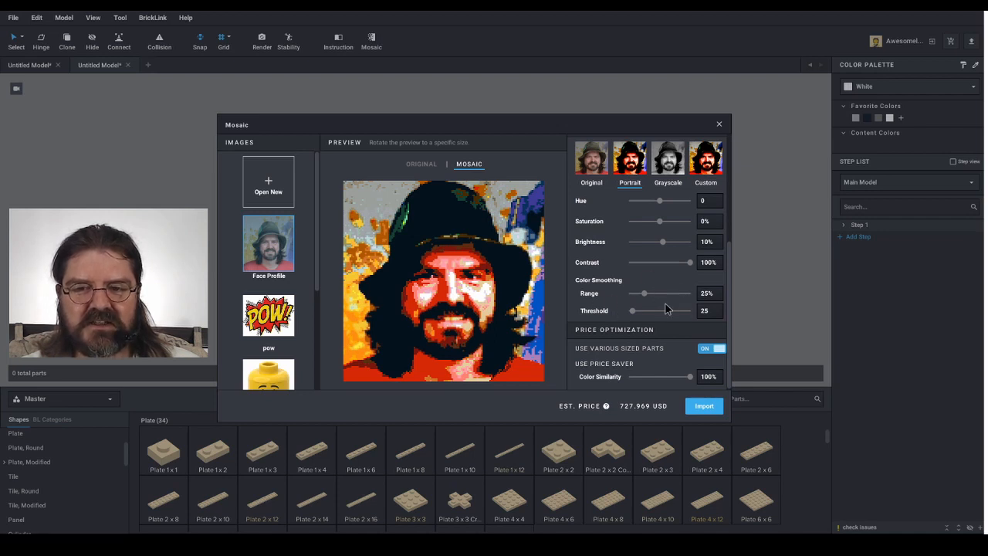
pyautogui.click(705, 311)
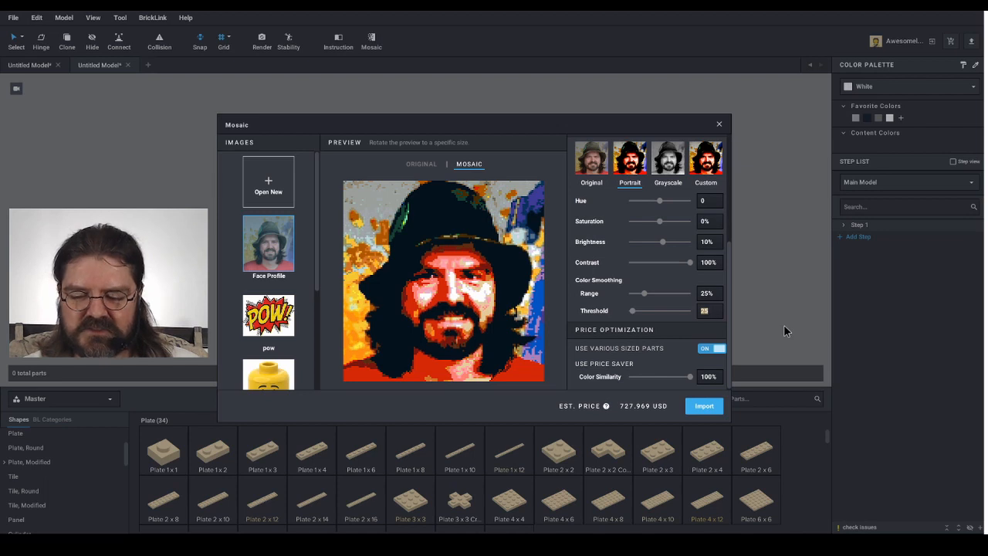
pyautogui.write('500')
pyautogui.press('Return')
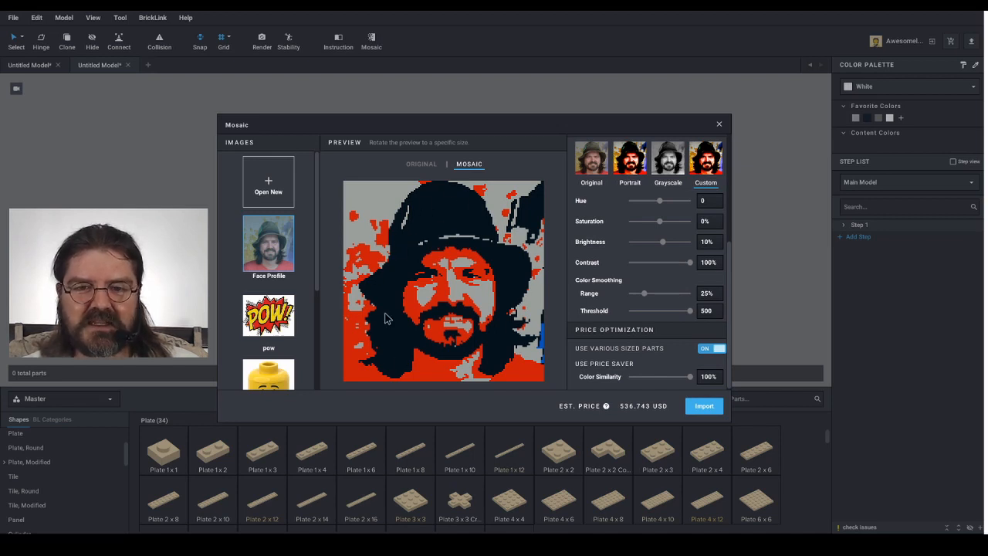
# Try a color smoothing threshold of 250, and set the threshold to 100
pyautogui.doubleClick(702, 311)
pyautogui.write('250')
pyautogui.press('Return')
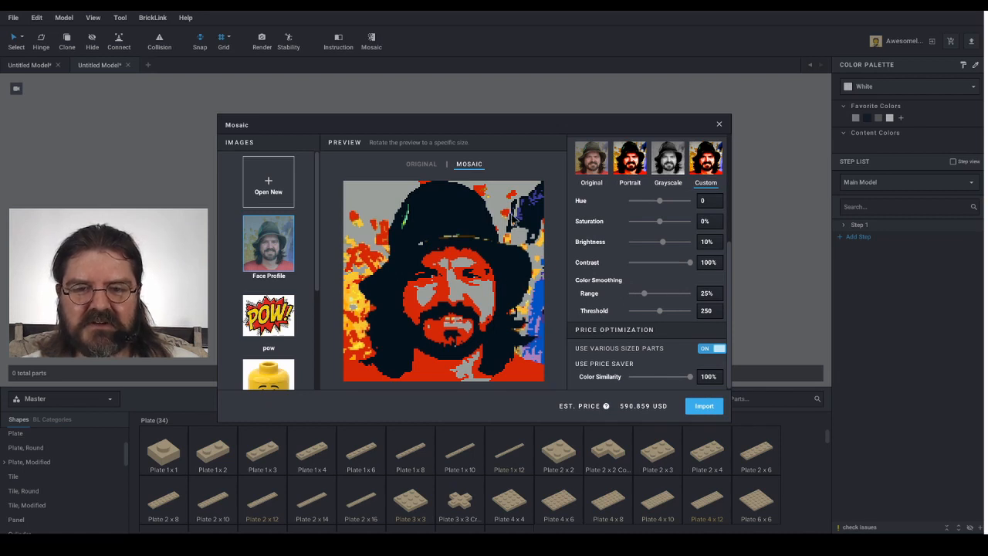
pyautogui.doubleClick(704, 310)
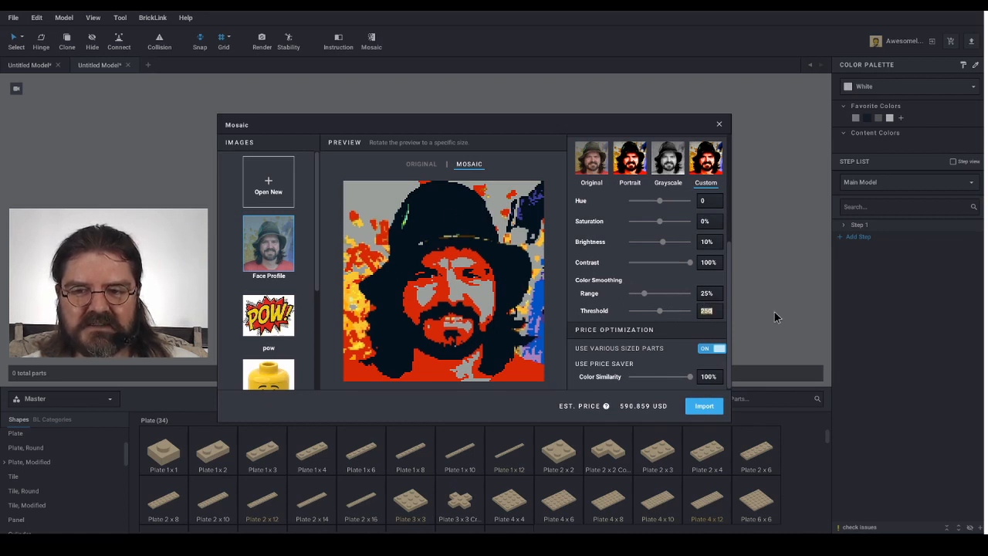
pyautogui.write('100')
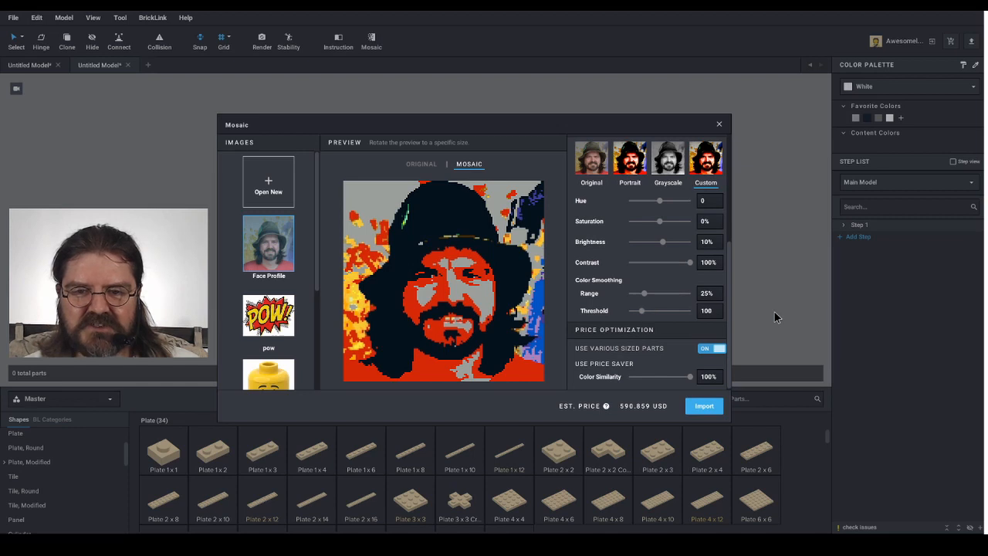
pyautogui.doubleClick(710, 311)
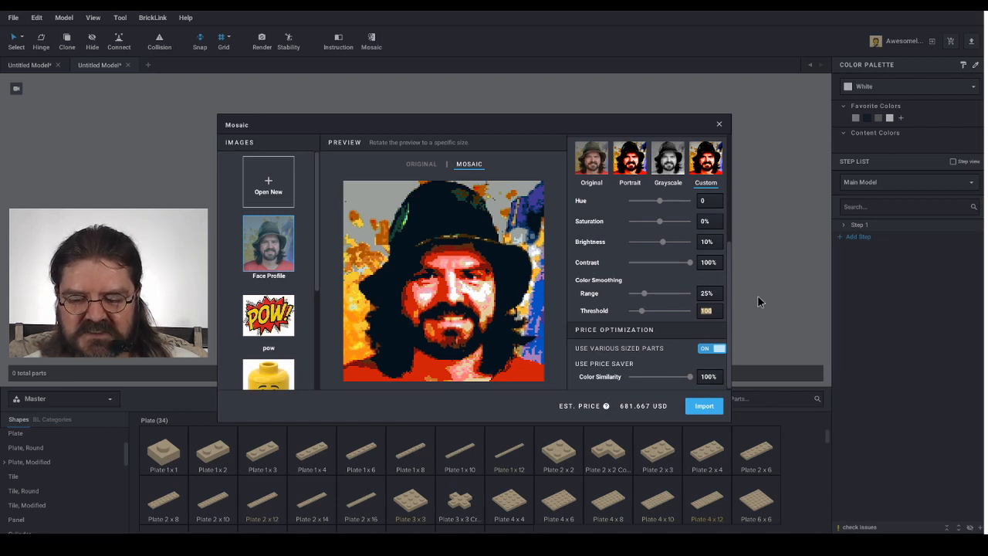
pyautogui.click(719, 310)
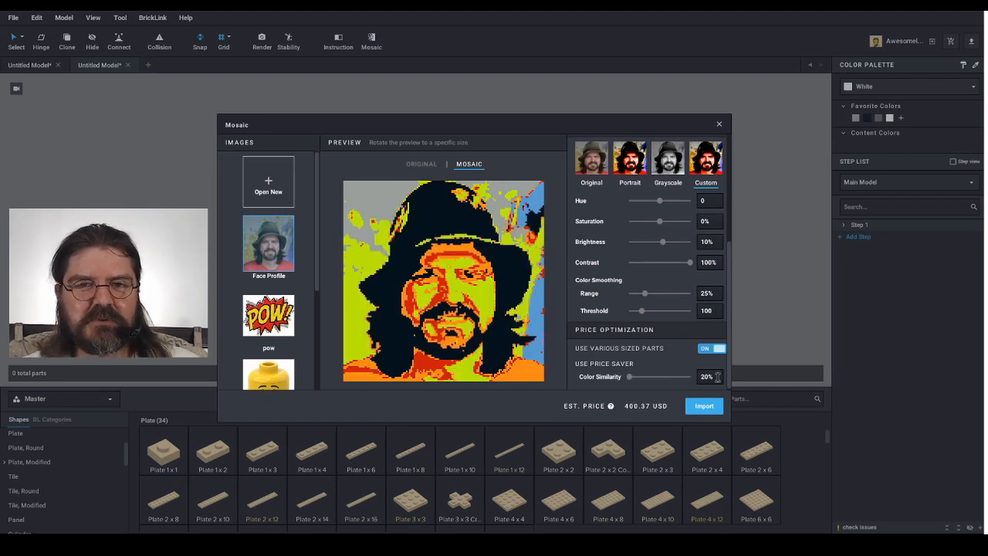
# Try a price saver color similarity of 50%, and set it to 75%
pyautogui.doubleClick(717, 375)
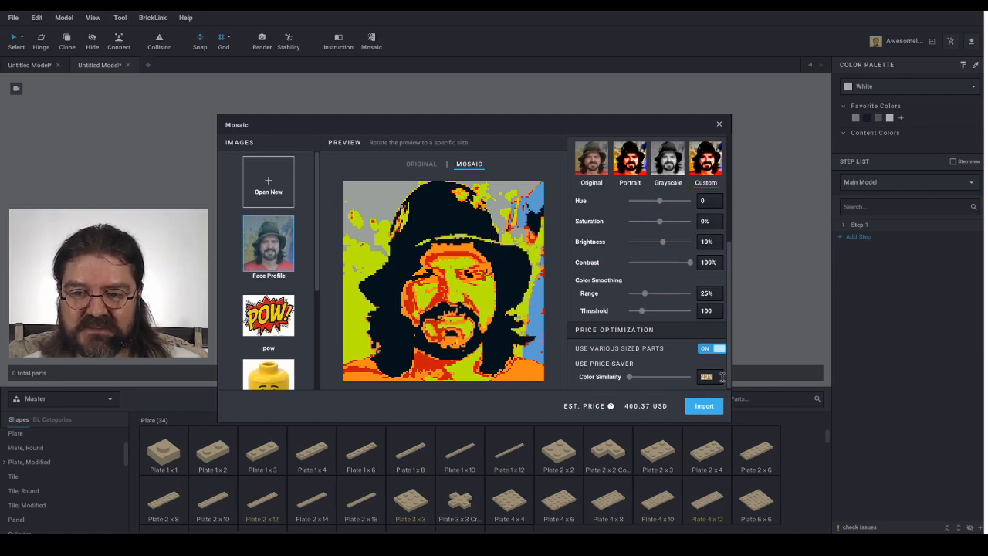
pyautogui.write('50')
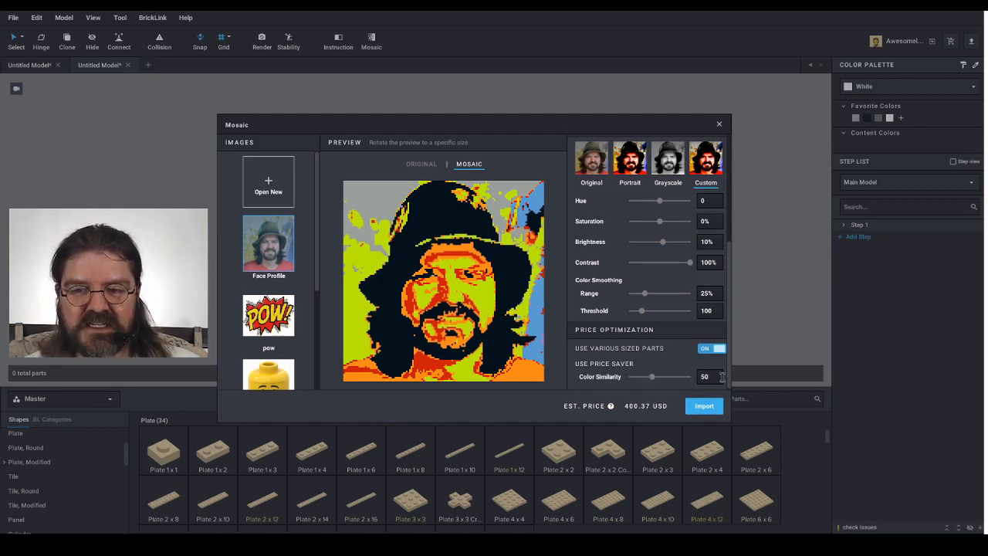
pyautogui.press('Return')
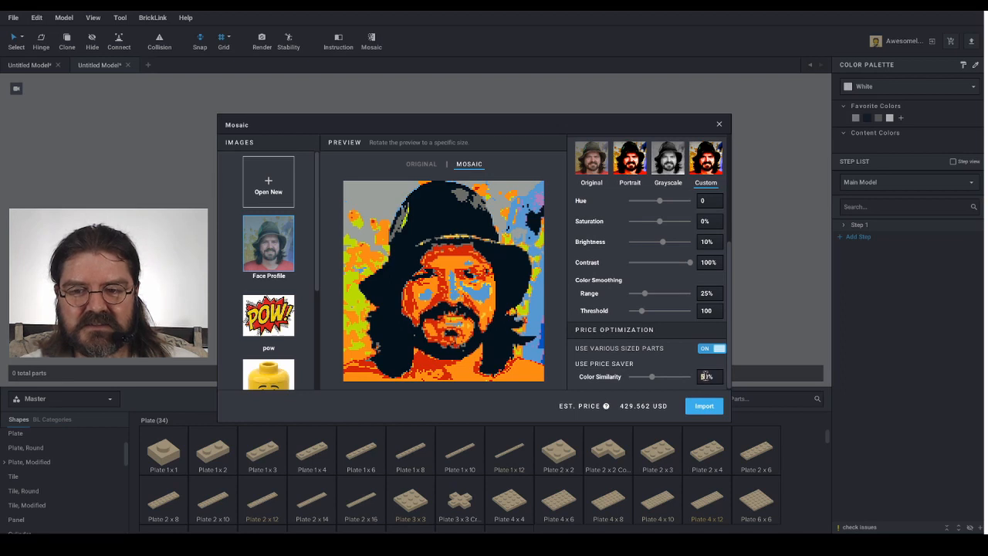
pyautogui.doubleClick(708, 376)
pyautogui.write('75')
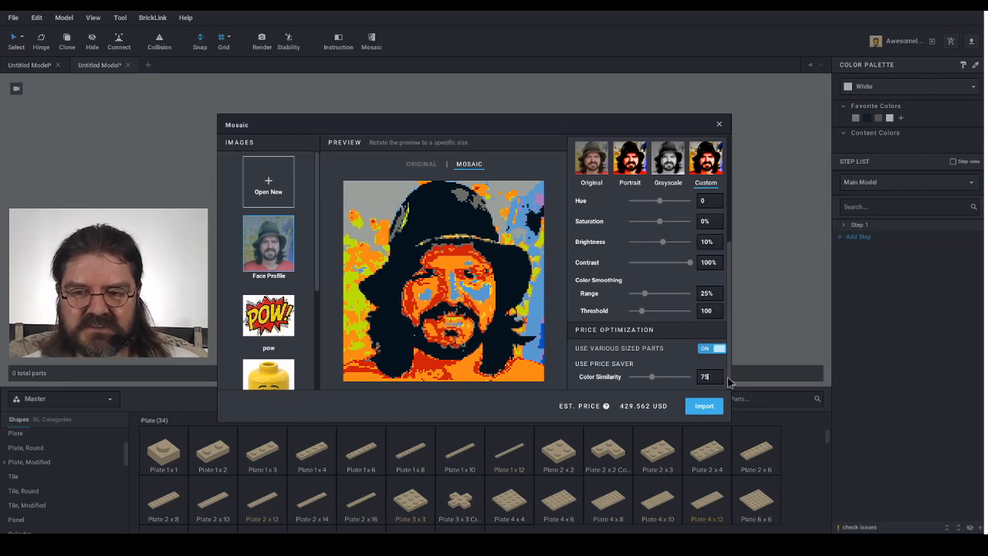
pyautogui.press('Return')
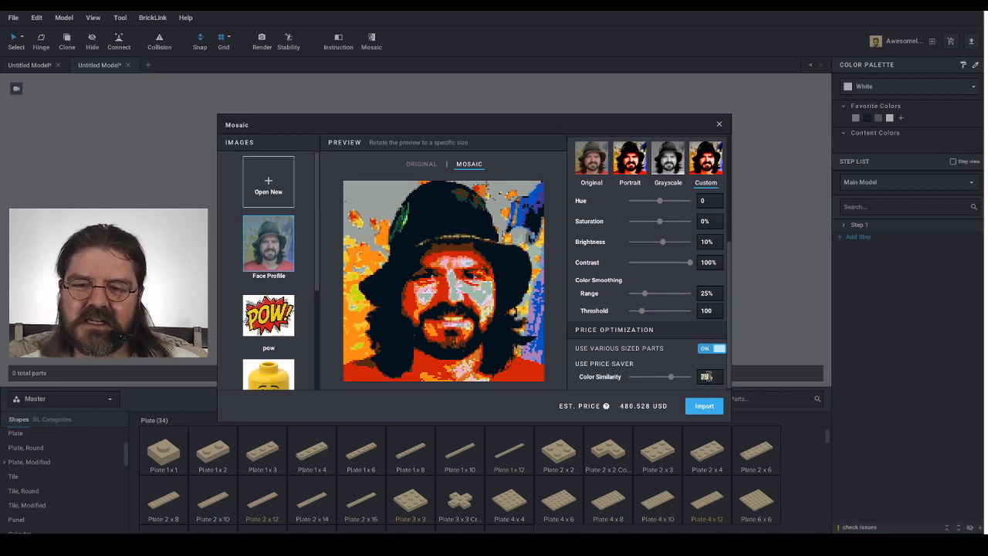
pyautogui.moveTo(701, 377); pyautogui.dragTo(717, 378)
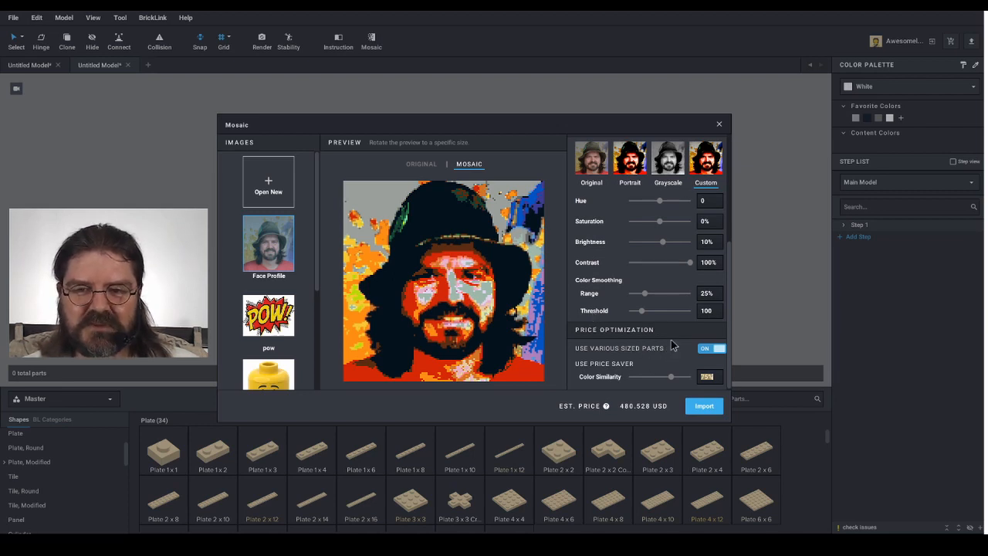
# Try a hue of 10 and restore it to 0, and set the mosaic's saturation to -50%
pyautogui.scroll(1, 674, 344)
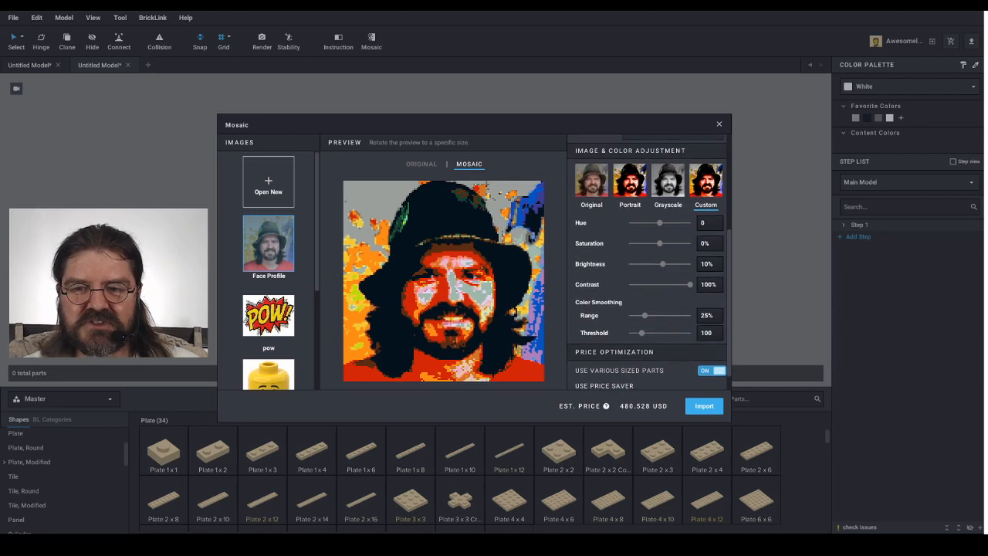
pyautogui.doubleClick(716, 223)
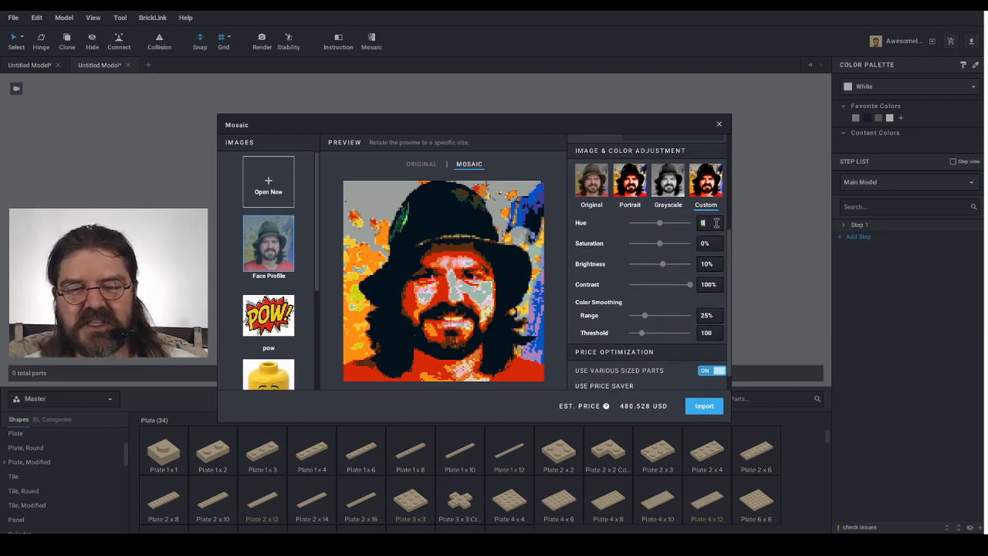
pyautogui.press('Tab')
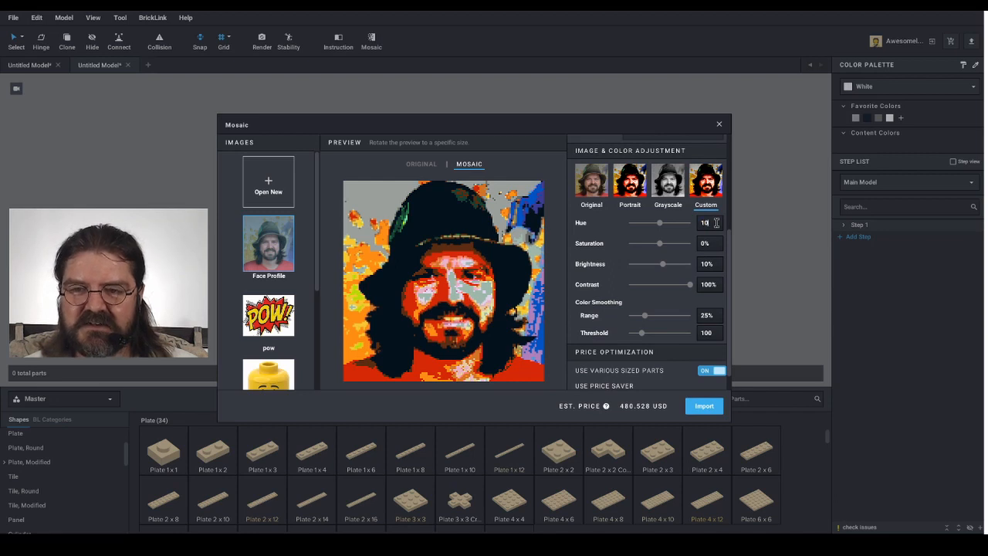
pyautogui.write('-50')
pyautogui.press('Return')
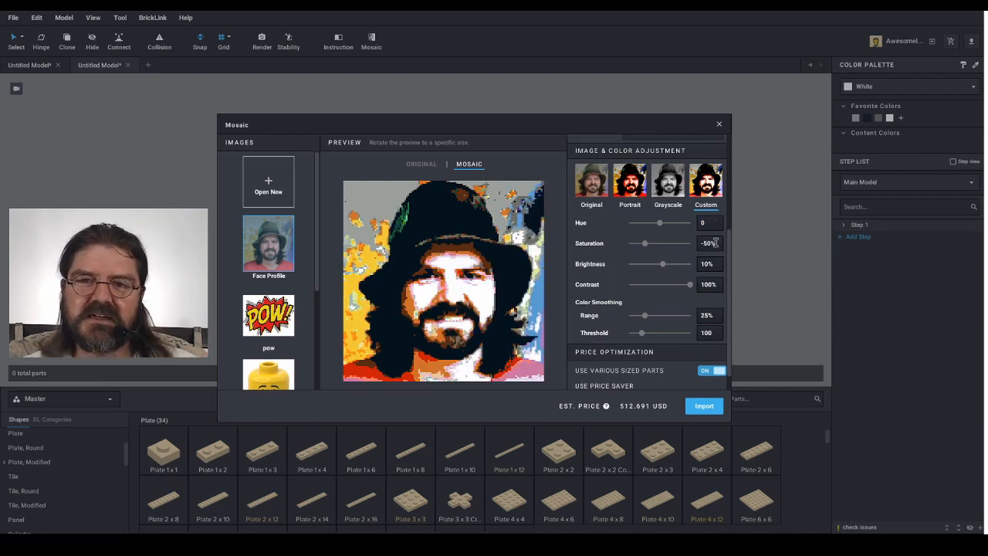